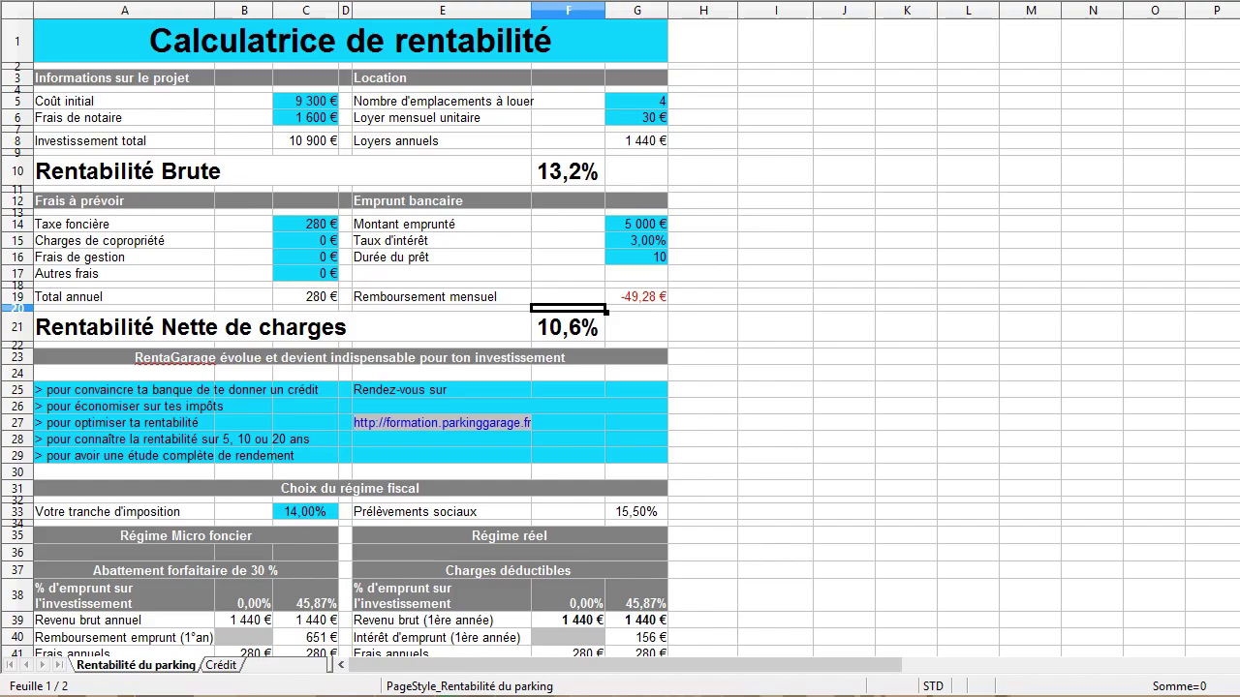
Step: Examine the Régime réel table in the Choix du régime fiscal section, from its heading to the end-of-year bank balance
scroll(619, 339, "down", 8)
scroll(620, 339, "down", 1)
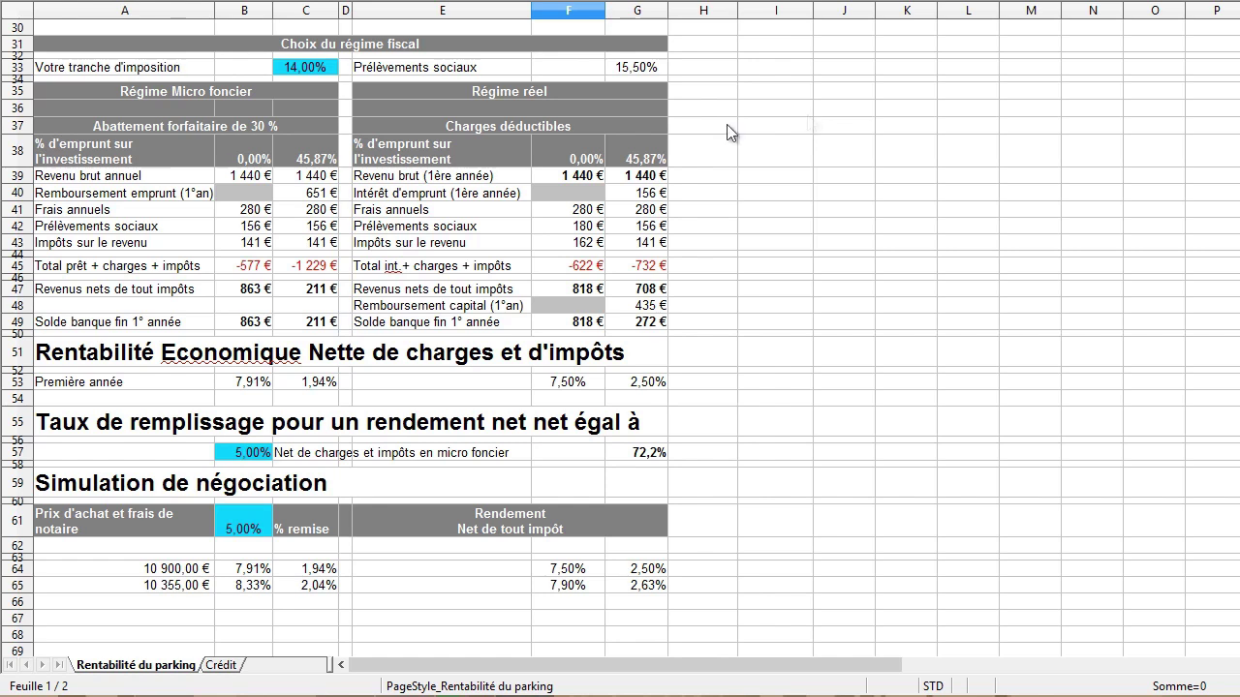
left_click(382, 95)
left_click_drag(395, 113, 581, 322)
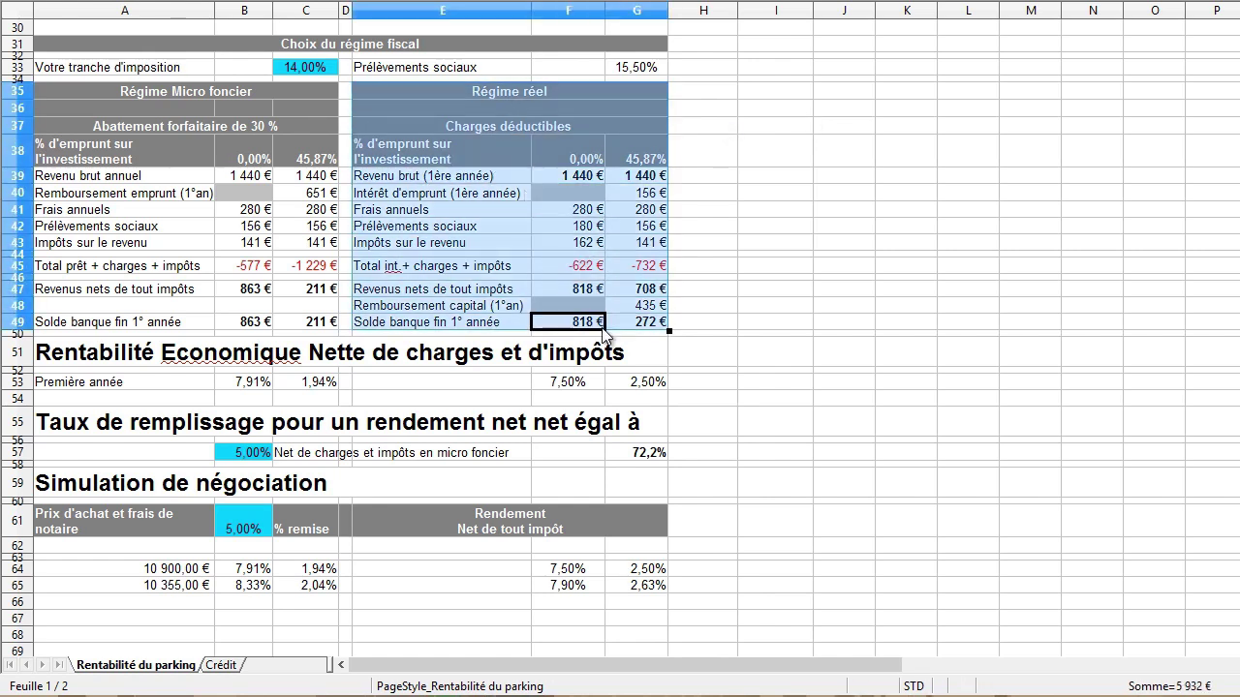
left_click(509, 91)
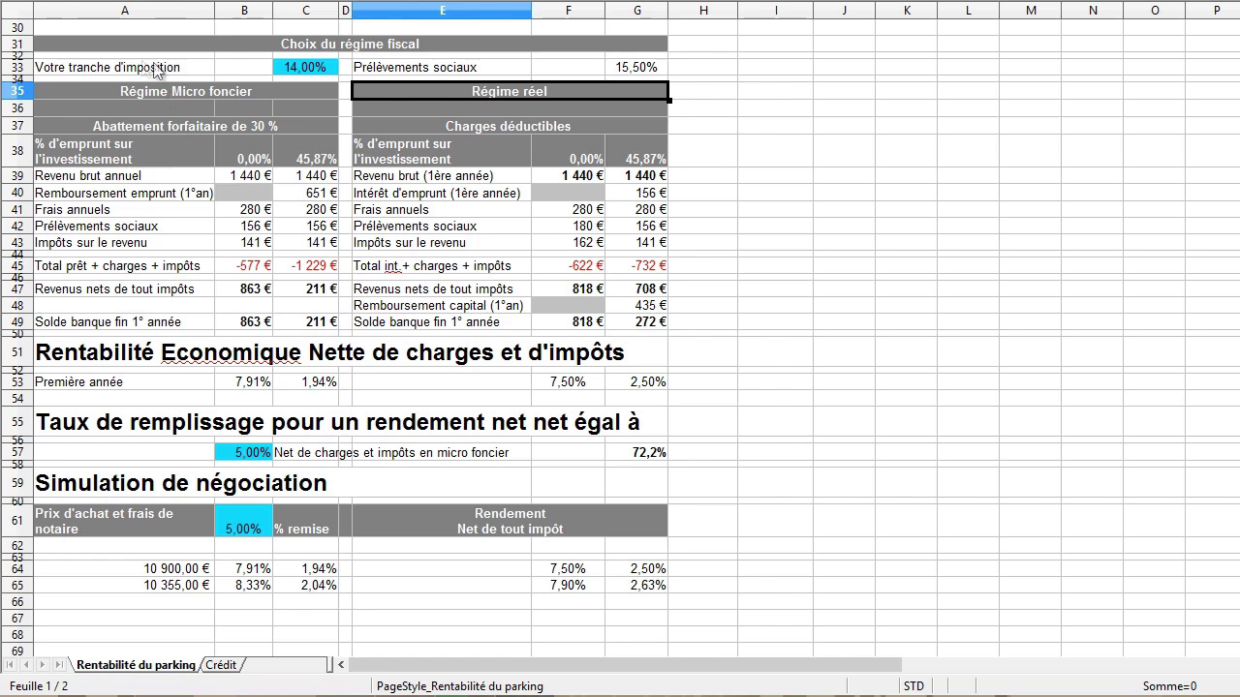
Step: Review the tax bracket and social contribution rates, then compare the Micro foncier and Régime réel headings and their deduction rules
left_click_drag(106, 69, 295, 72)
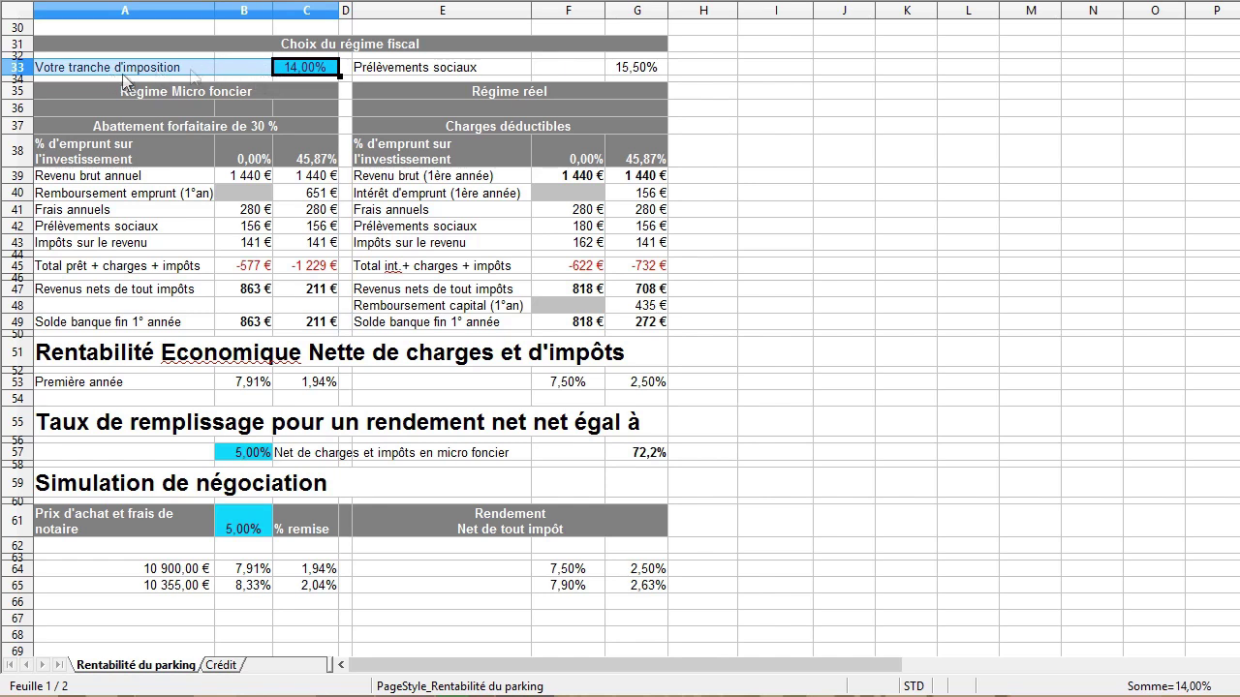
left_click_drag(383, 70, 632, 70)
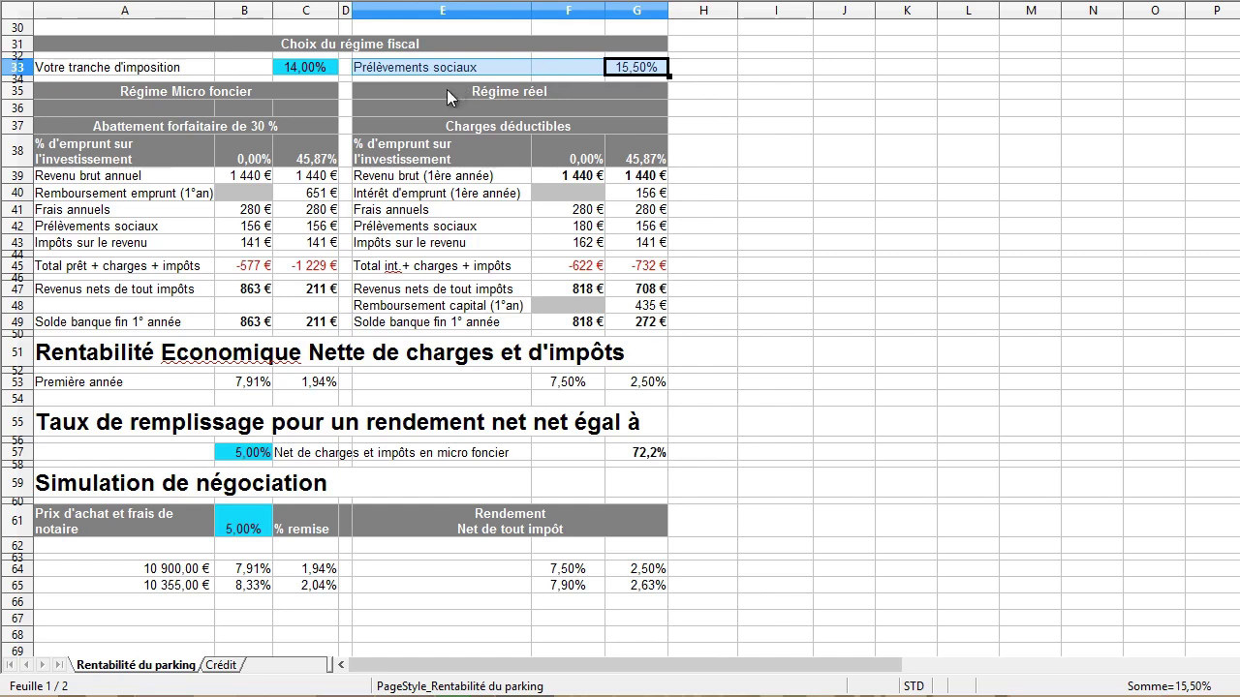
left_click(258, 94)
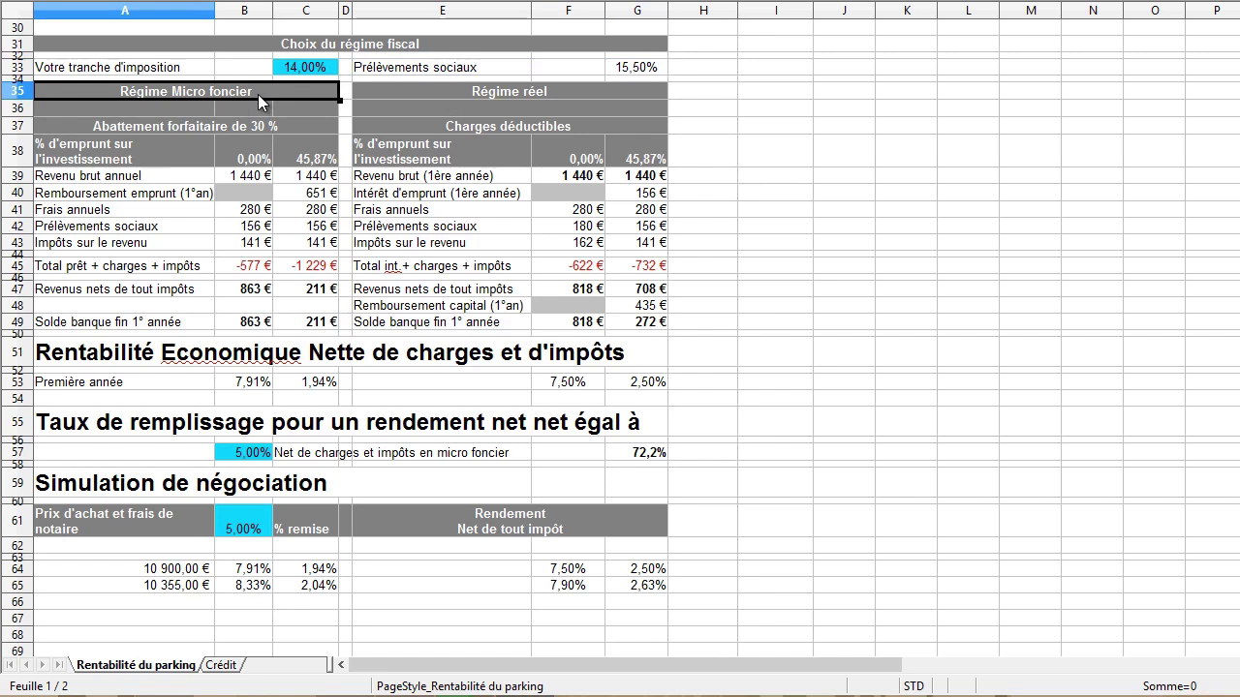
left_click(422, 94)
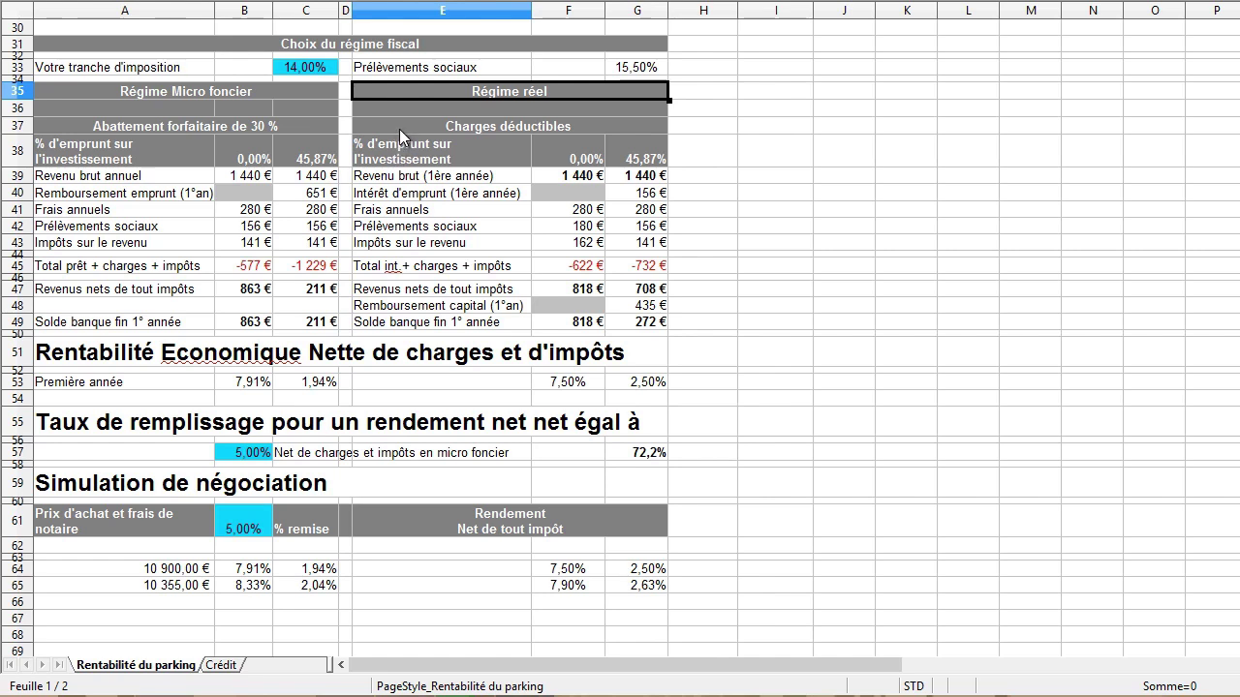
left_click(309, 130)
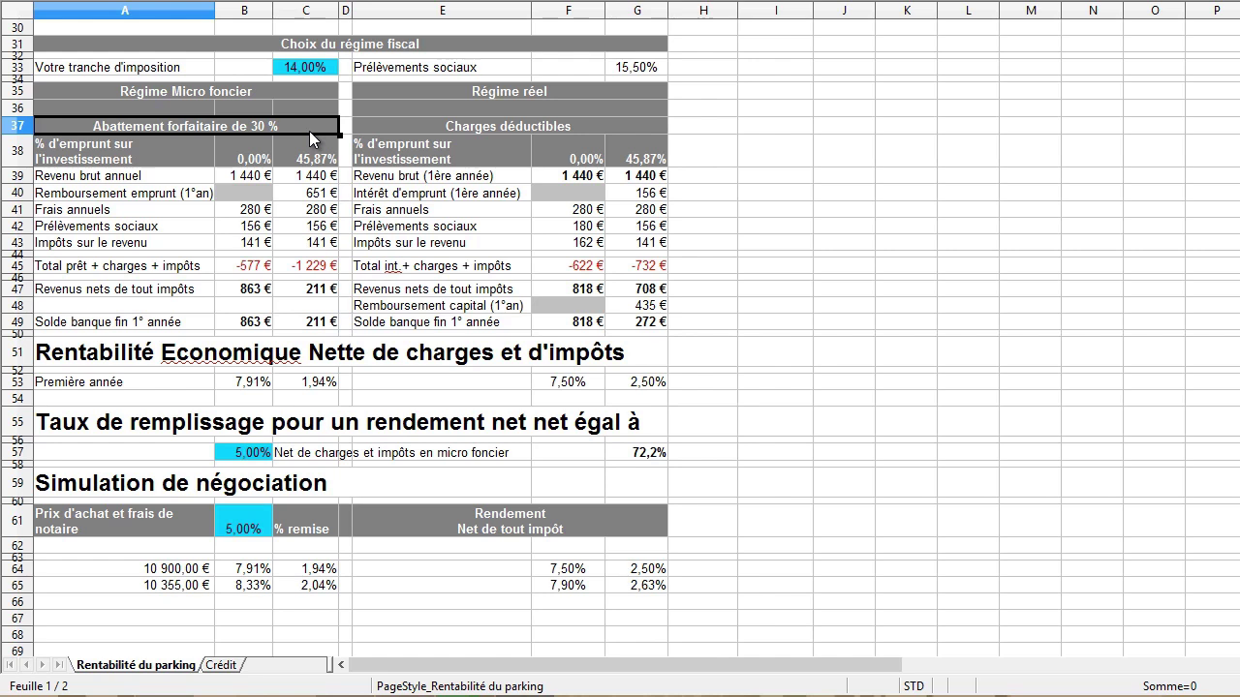
left_click(406, 128)
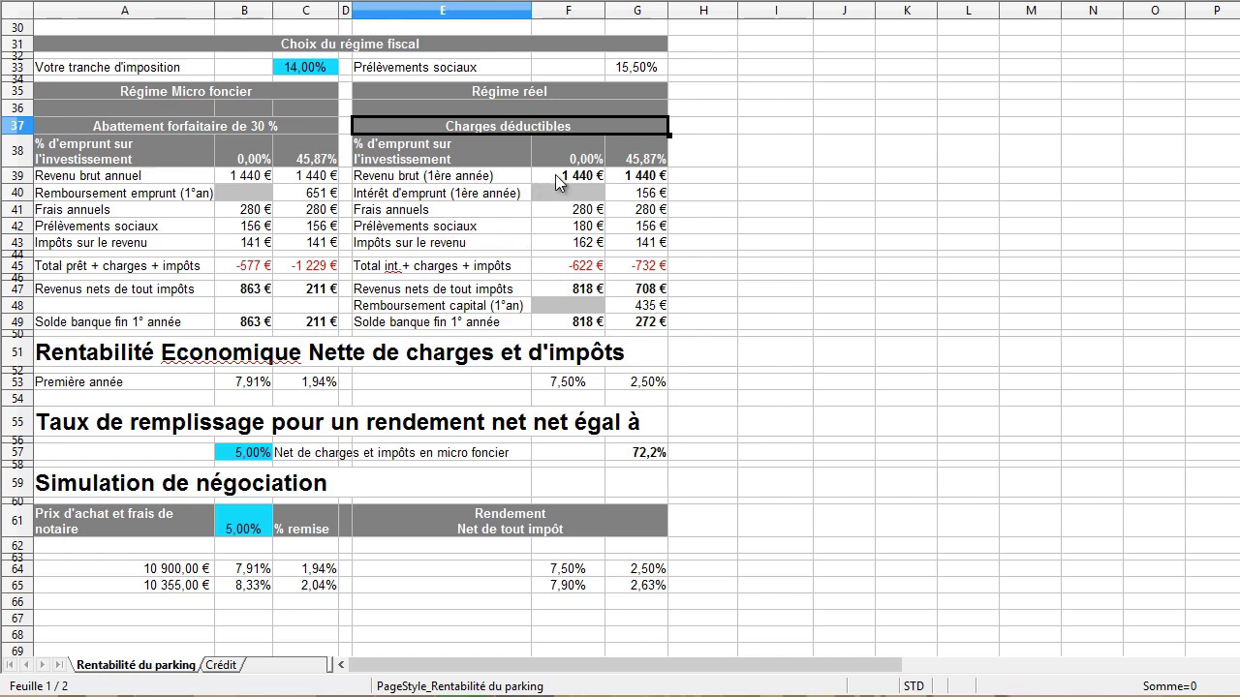
Step: Examine the no-loan column of the Régime réel row by row, from the loan percentage to the income tax
left_click_drag(567, 148, 562, 332)
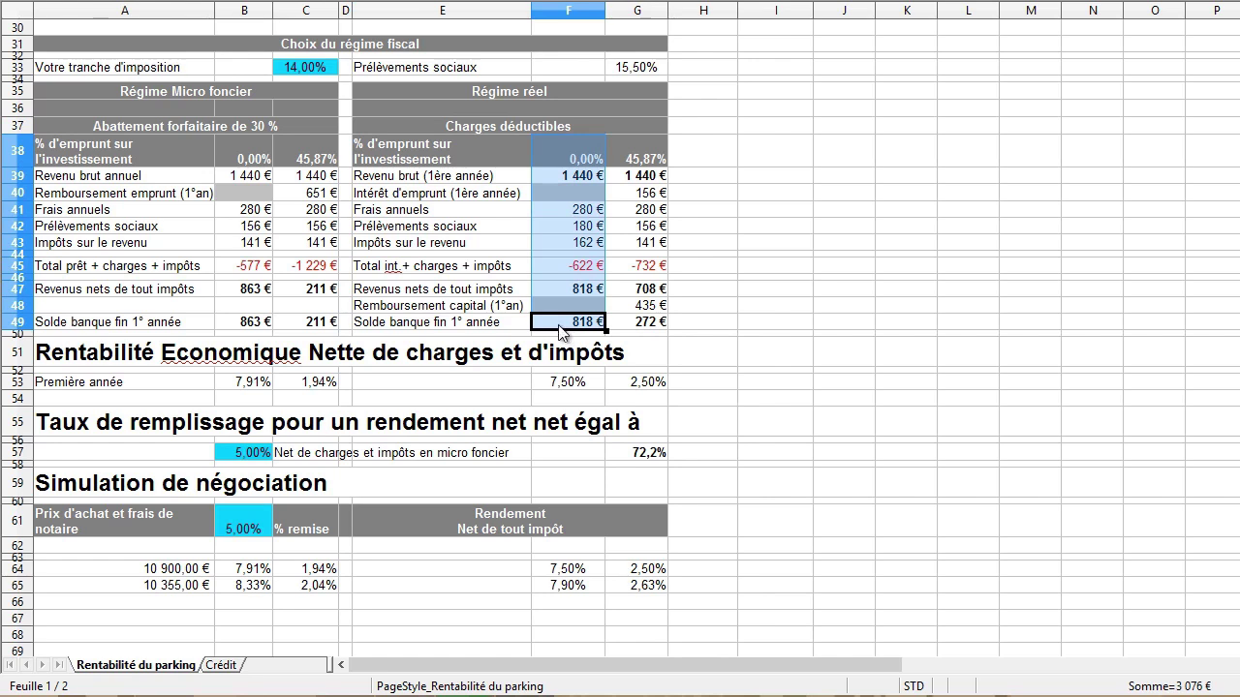
left_click(556, 158)
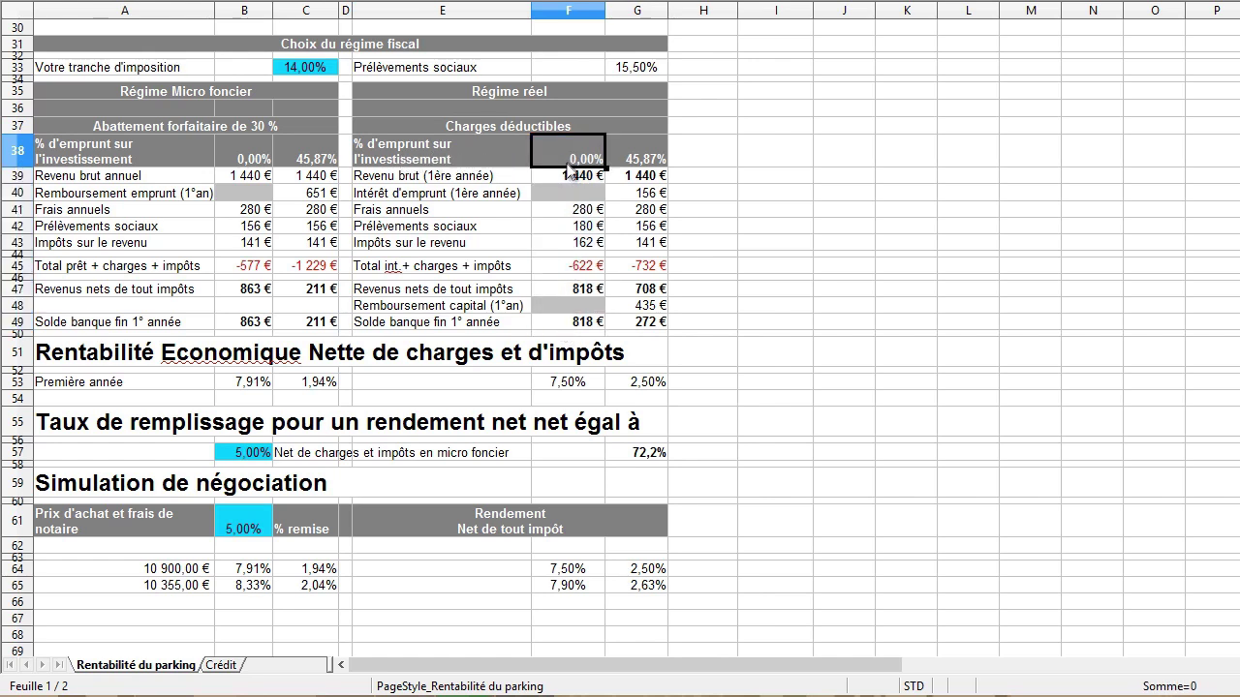
left_click(545, 182)
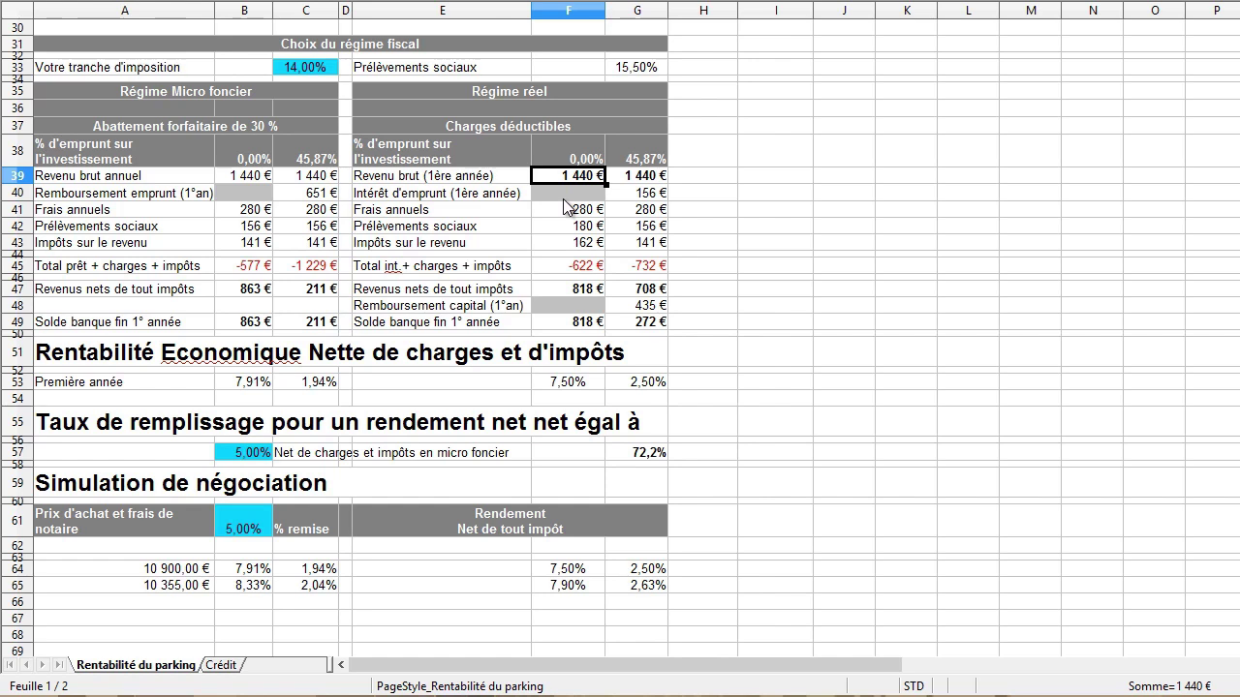
left_click(558, 197)
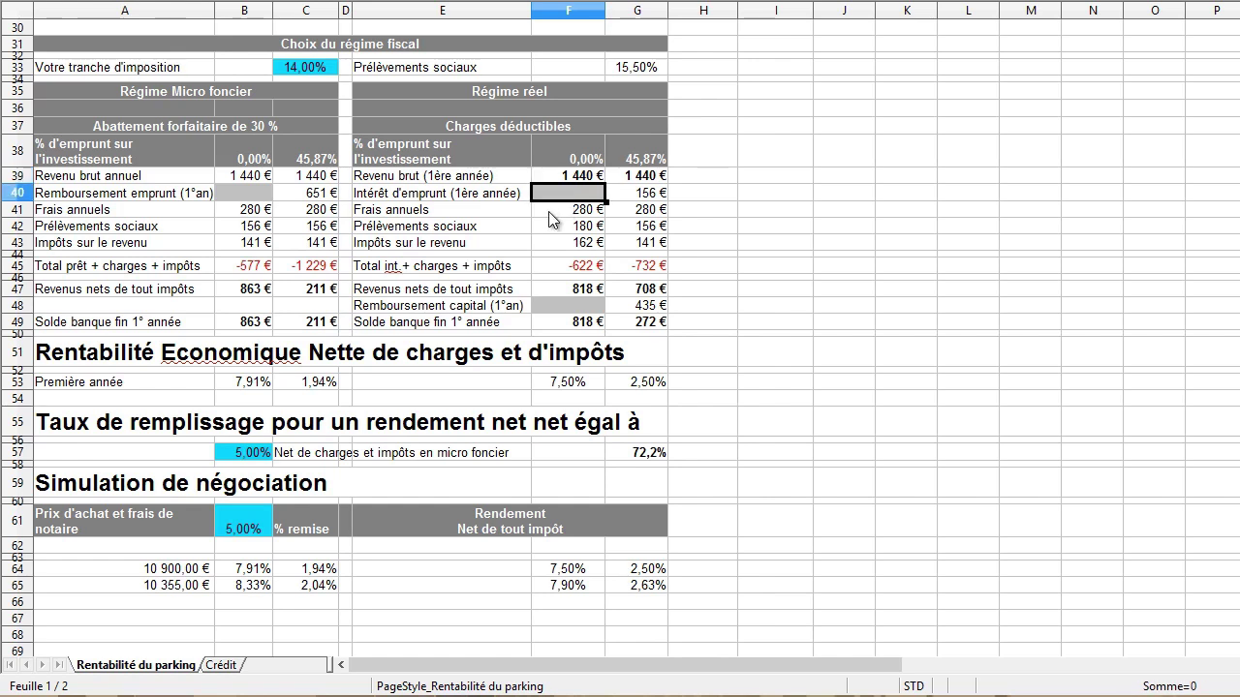
left_click(548, 211)
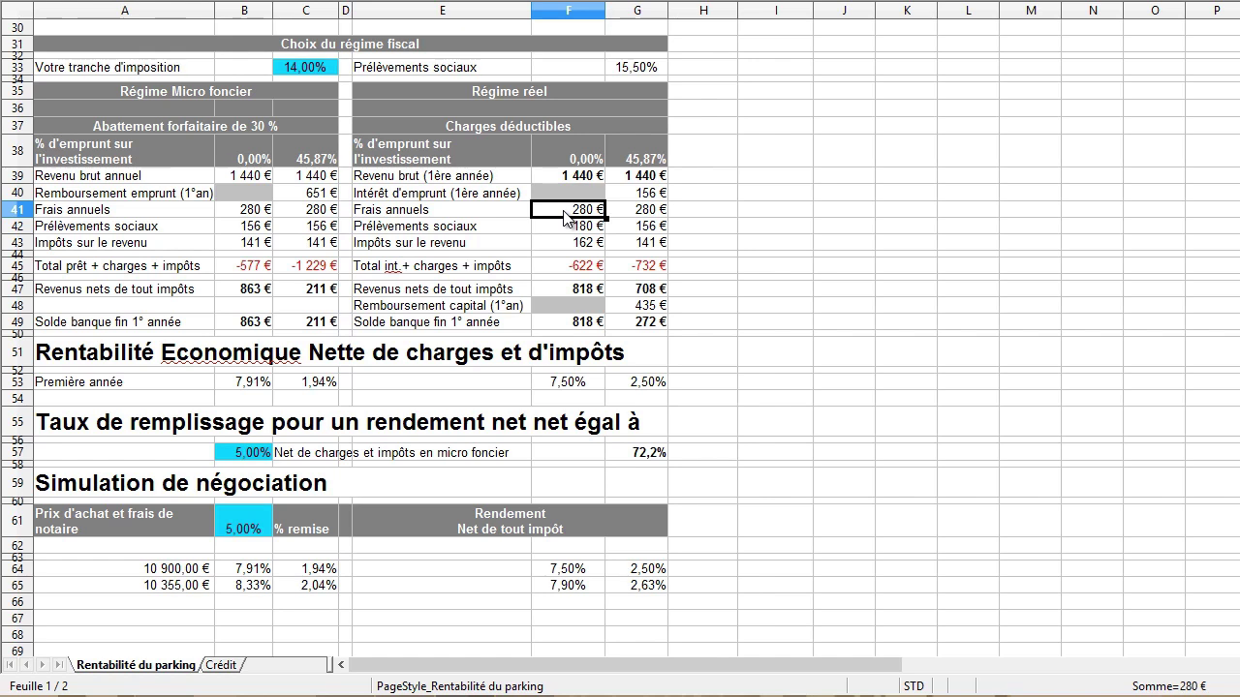
left_click(561, 227)
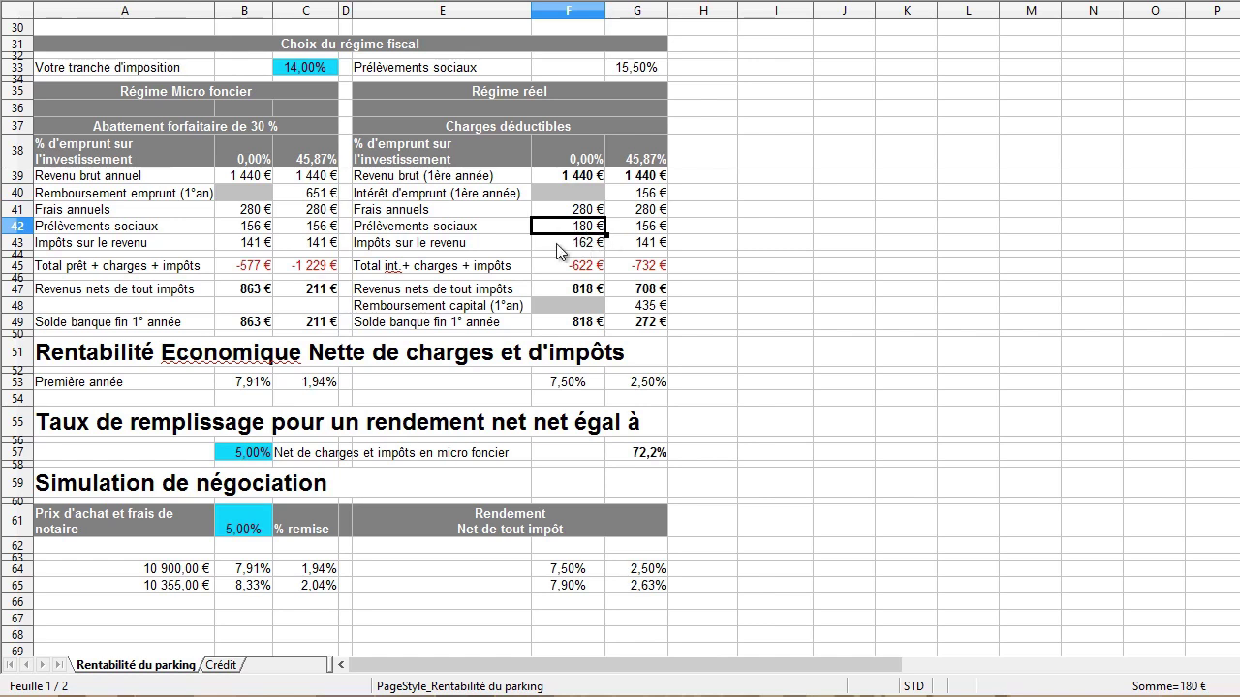
left_click(579, 248)
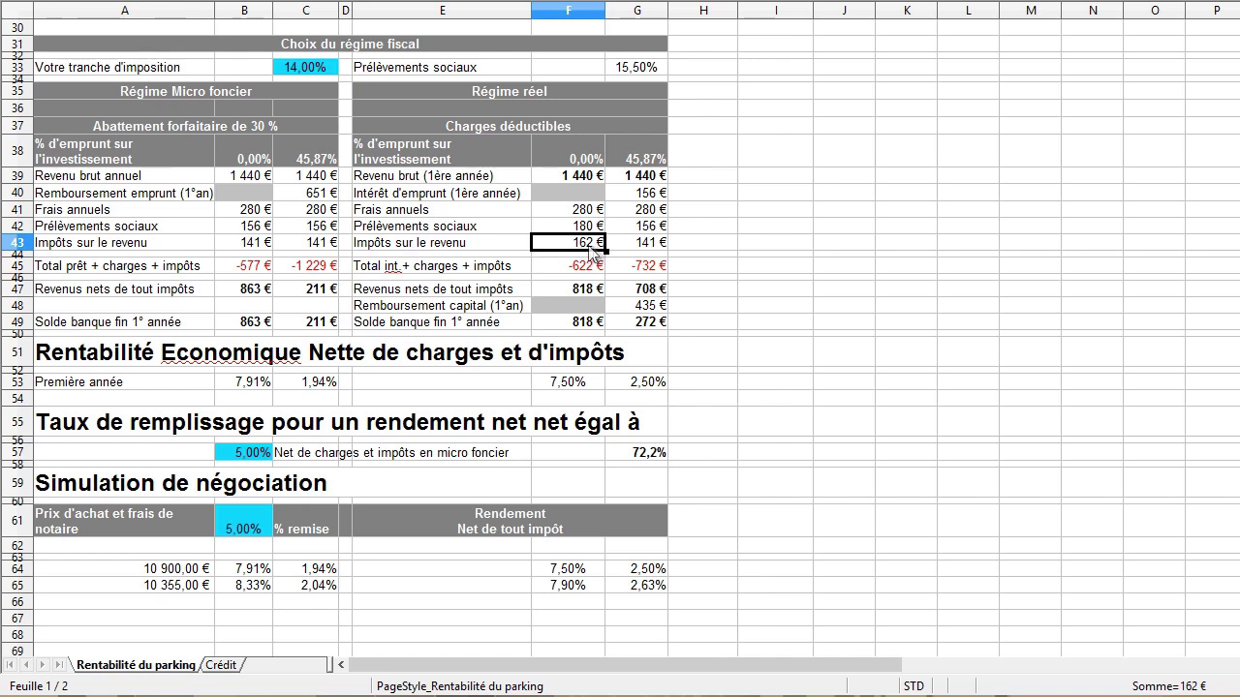
Step: Compare the social contributions, income tax and total charges without a loan between the Régime réel and Micro foncier
left_click_drag(560, 244, 558, 228)
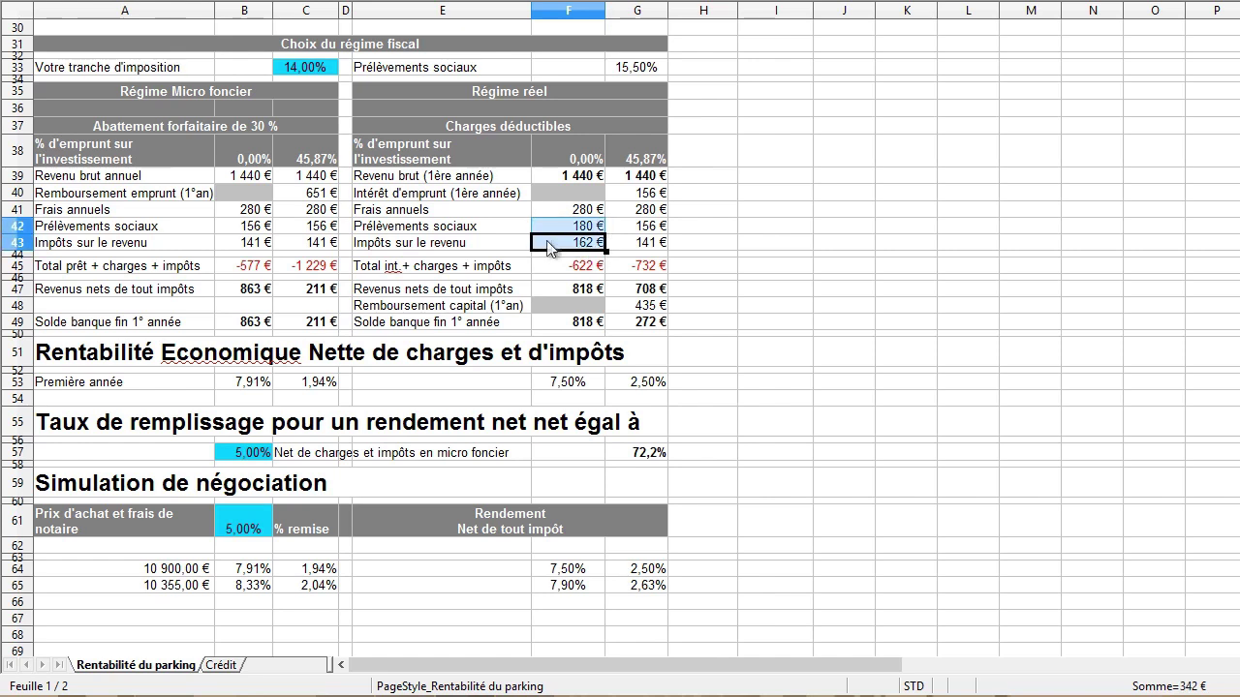
left_click_drag(258, 230, 260, 248)
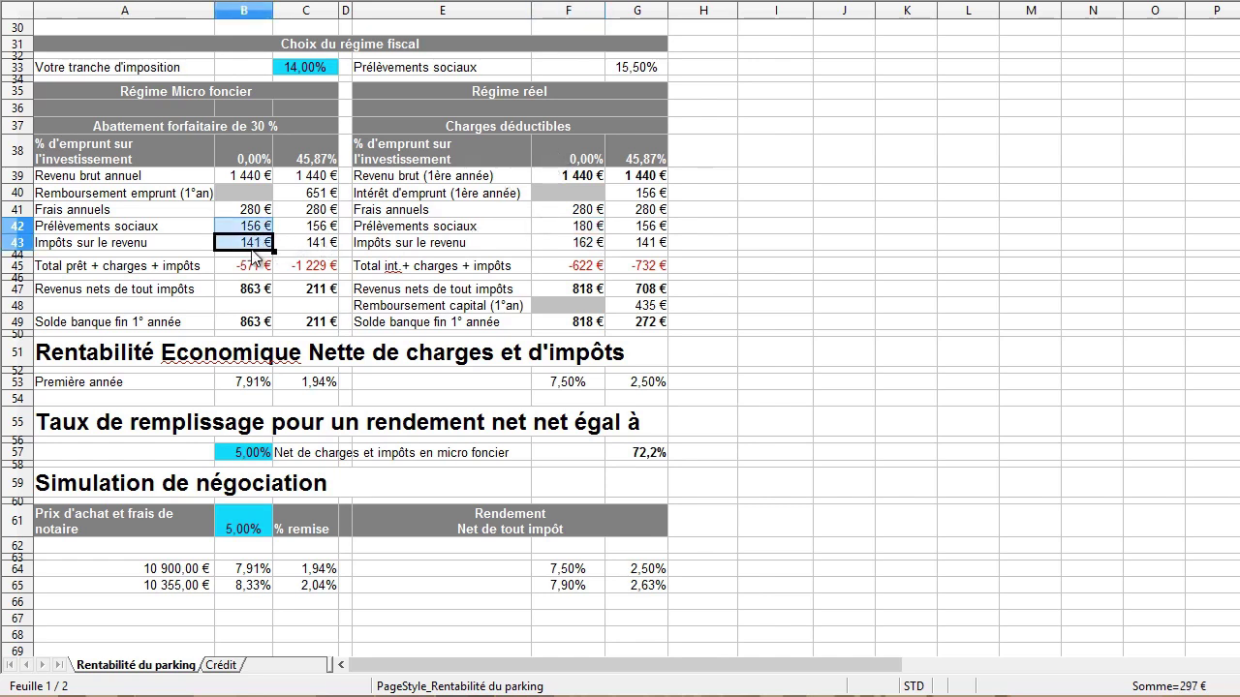
left_click_drag(548, 229, 554, 248)
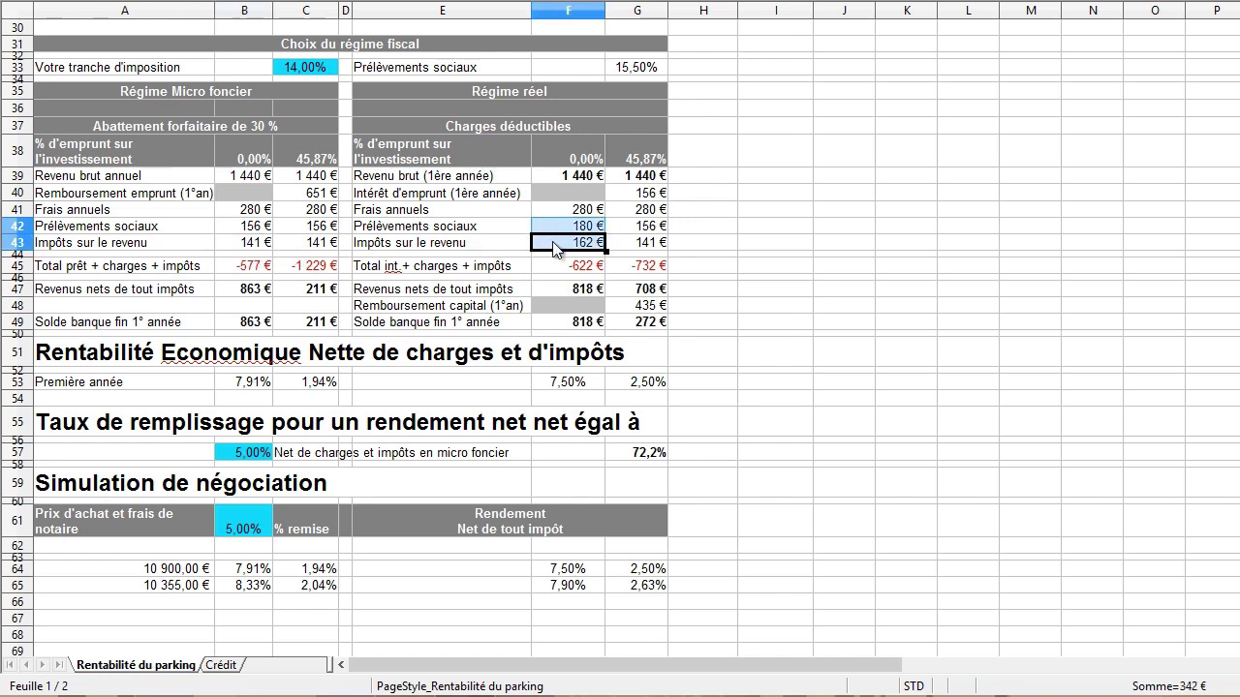
left_click(551, 270)
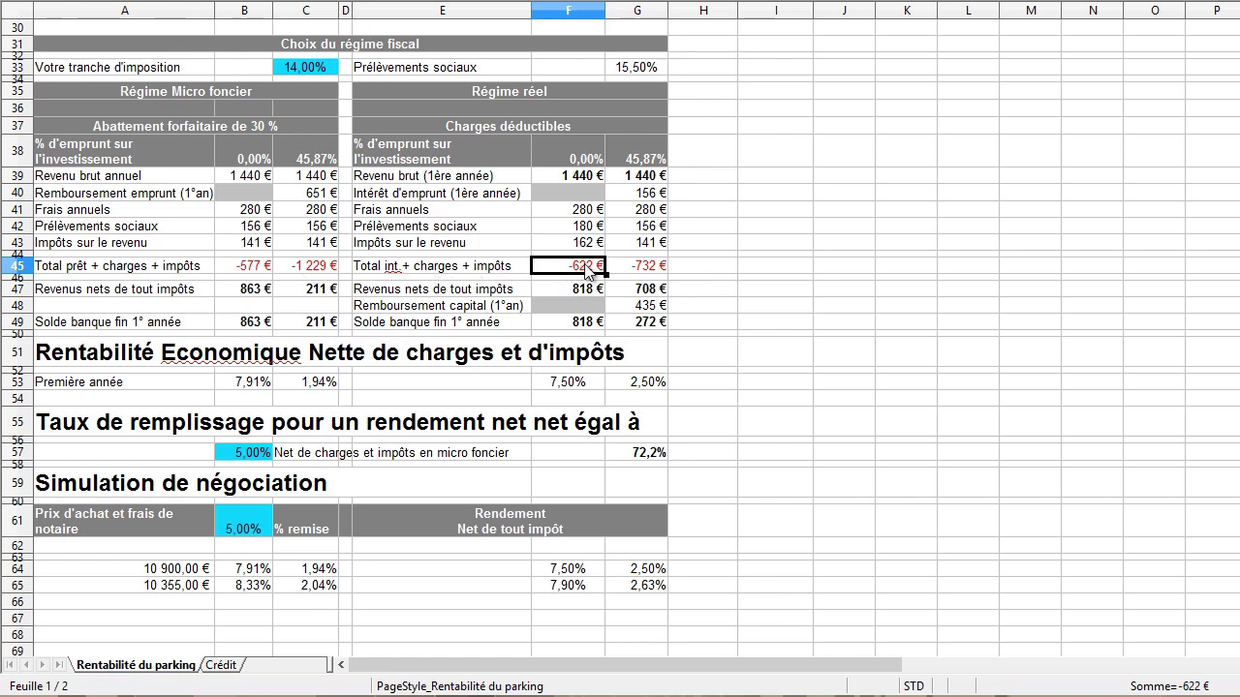
left_click(250, 271)
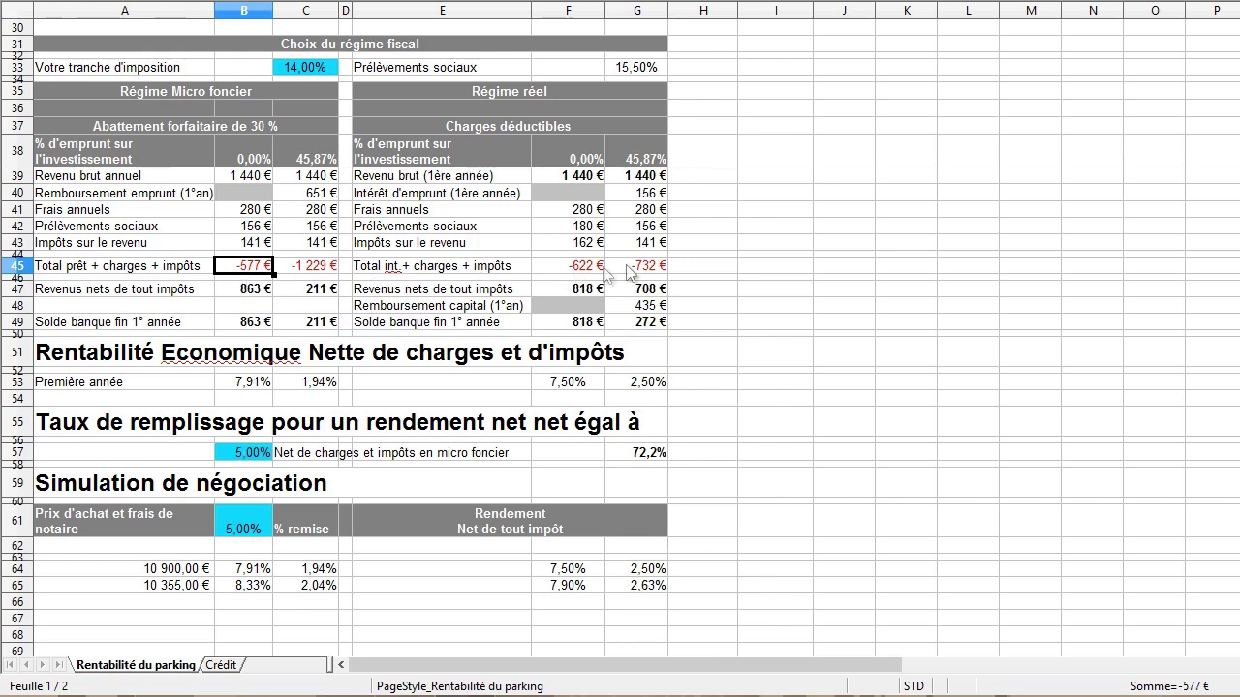
Step: Check the Régime réel net income and first-year yield without a loan, and compare both regimes' end-of-year bank balances
left_click(548, 290)
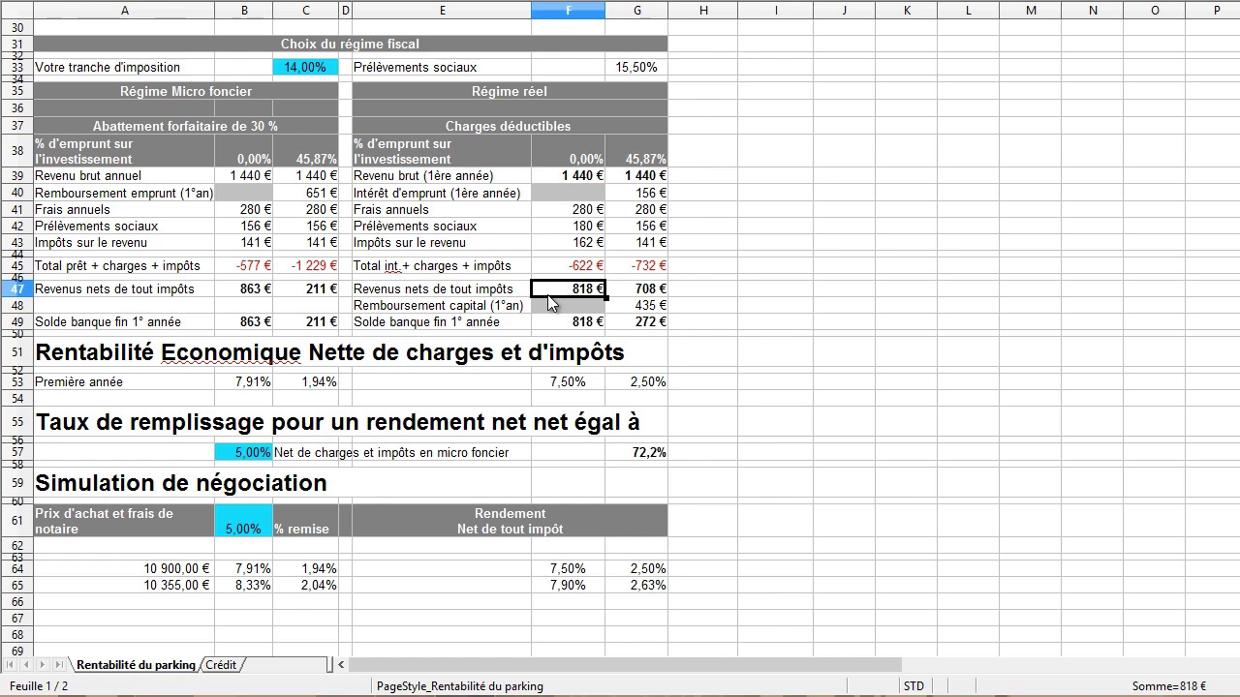
left_click(549, 384)
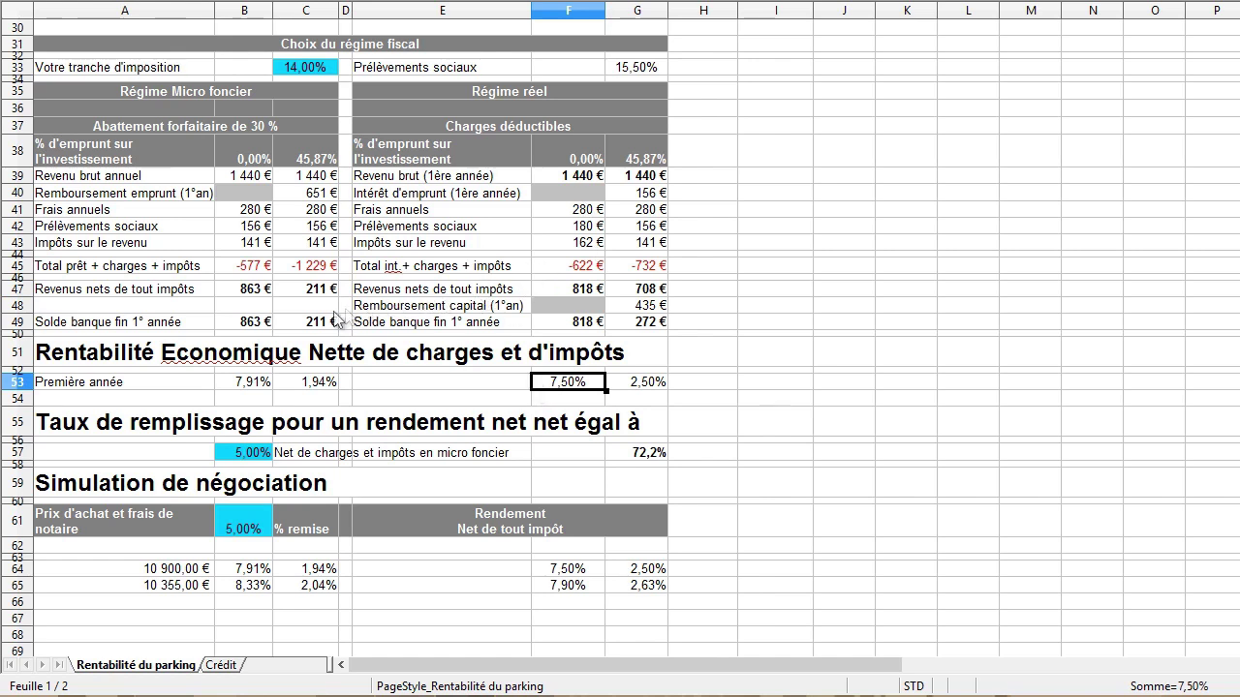
left_click_drag(244, 154, 240, 327)
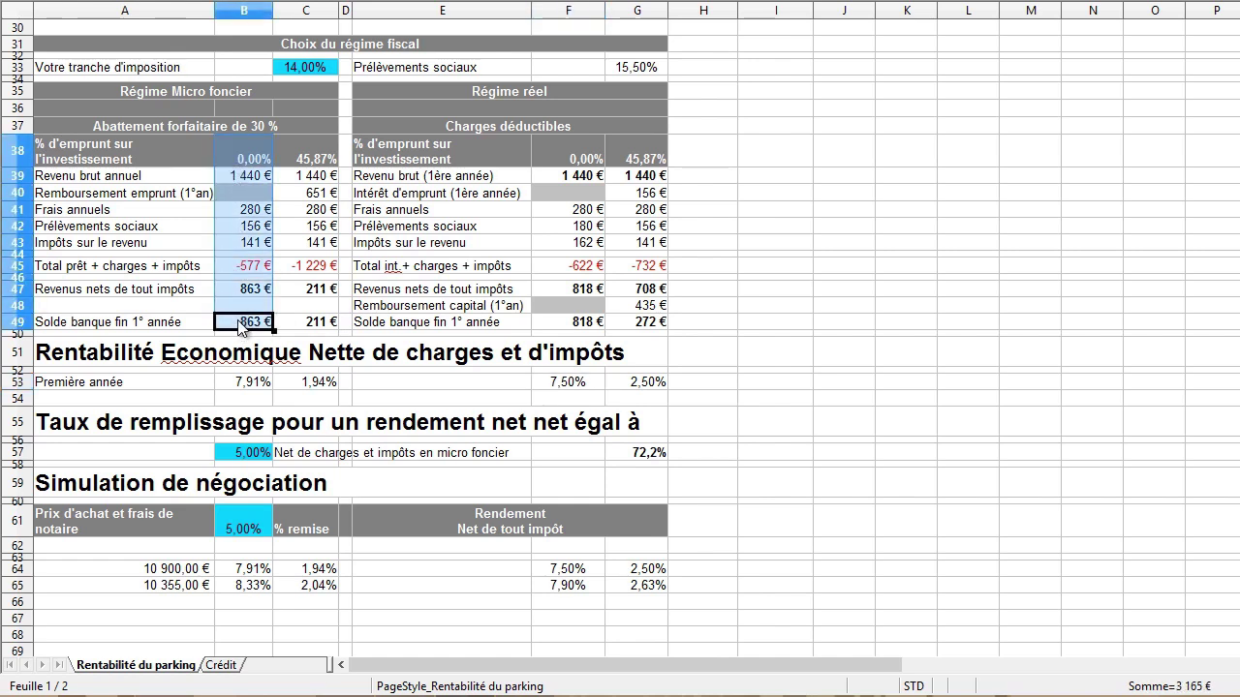
left_click(240, 327)
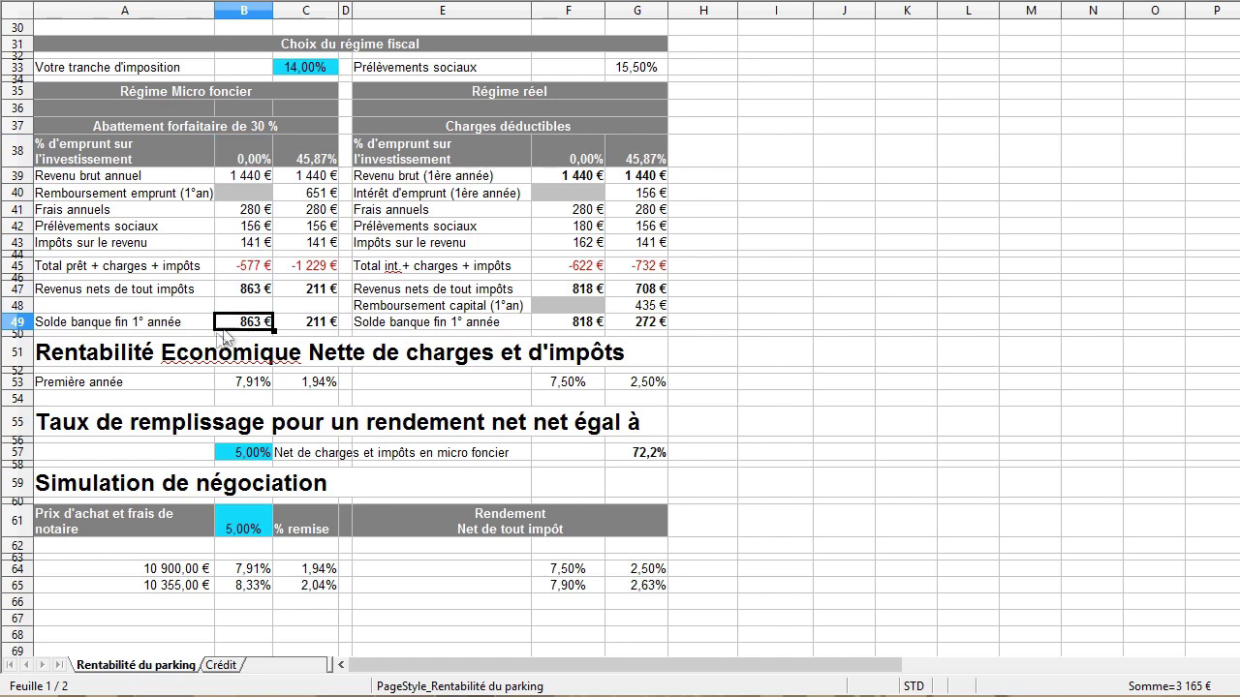
left_click(590, 325)
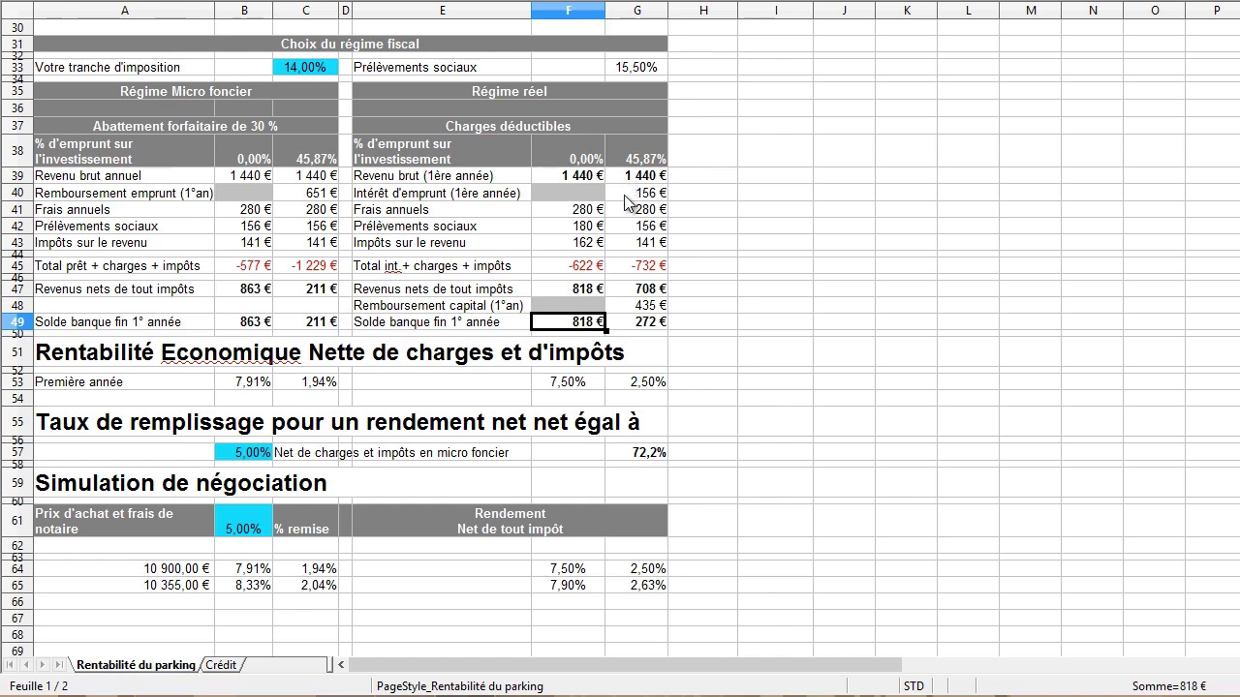
Step: Examine the with-loan column of the Régime réel, covering loan interest, annual fees, taxes, total charges, capital repayment and bank balance
left_click(620, 193)
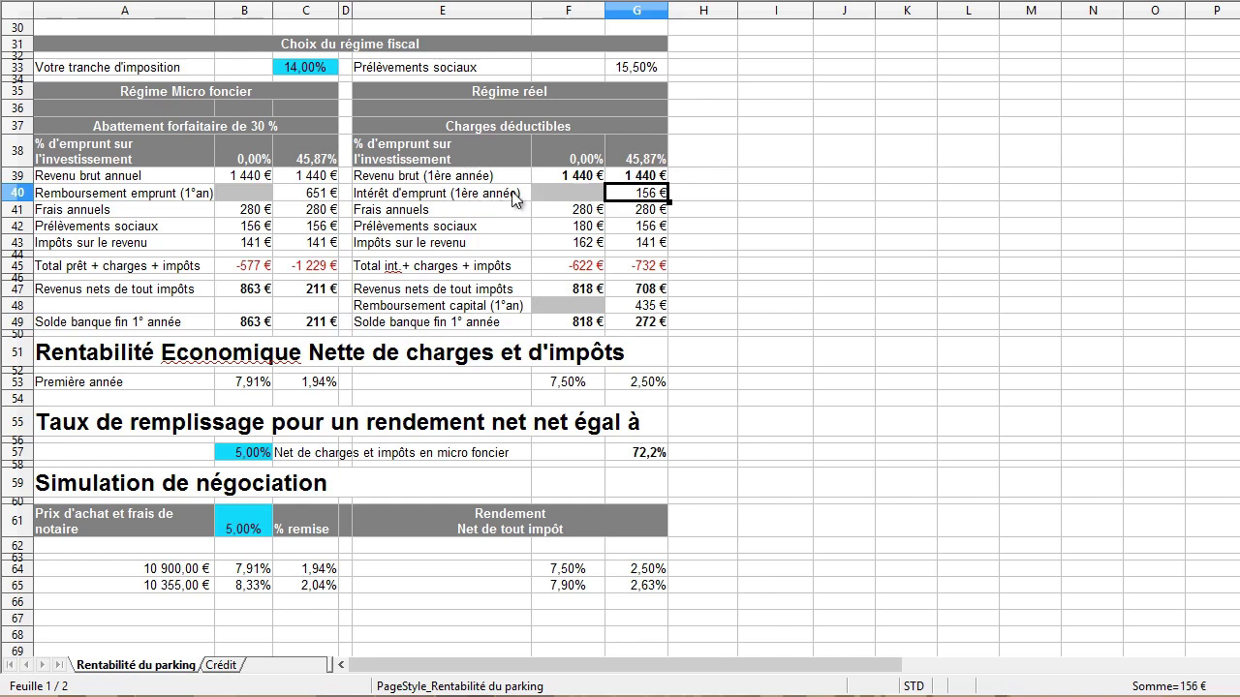
left_click(620, 213)
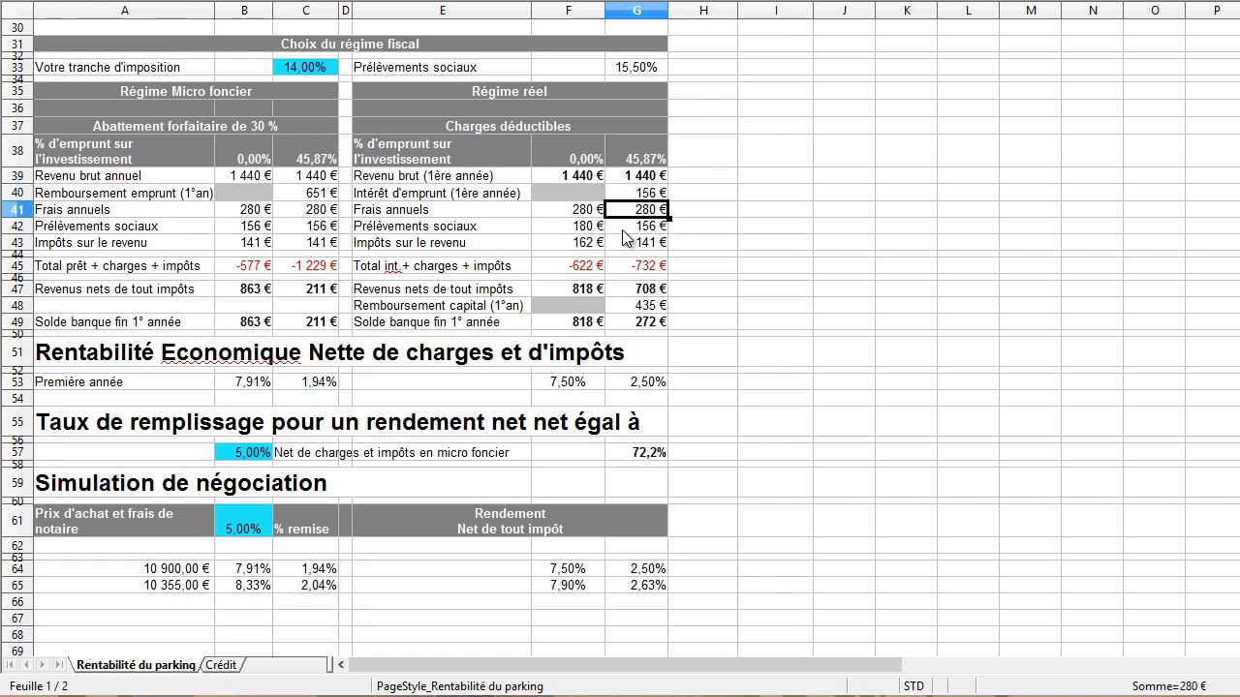
left_click_drag(622, 229, 624, 244)
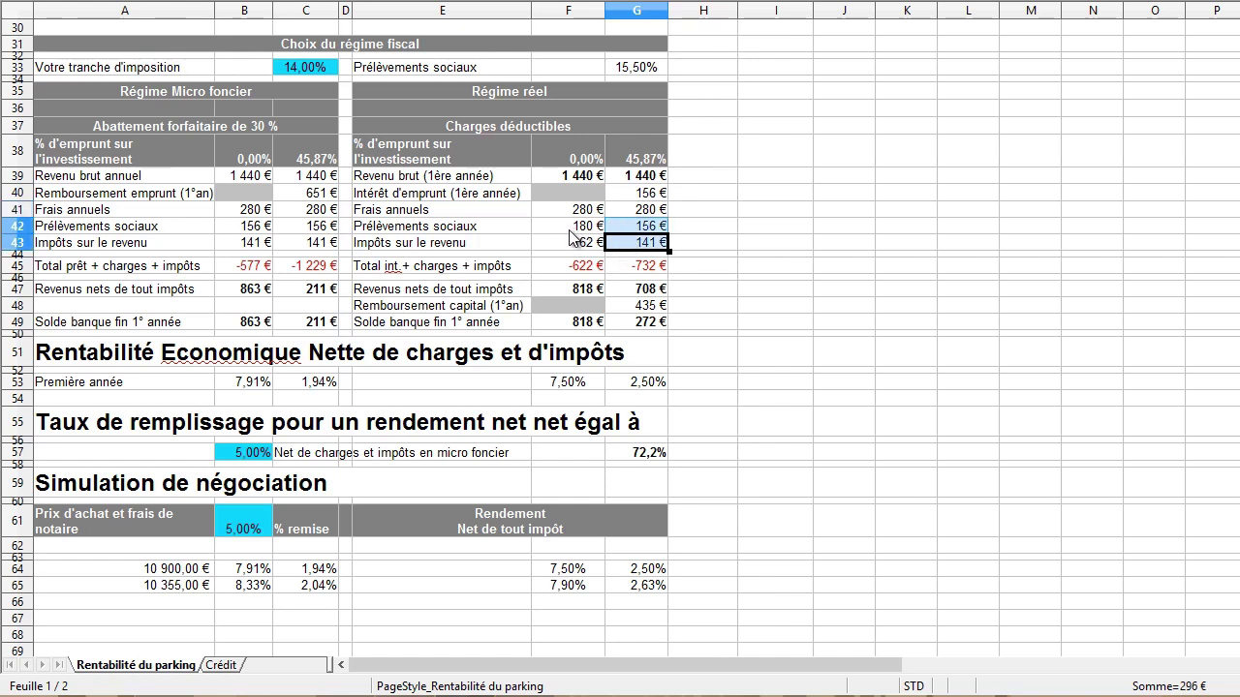
left_click(625, 194)
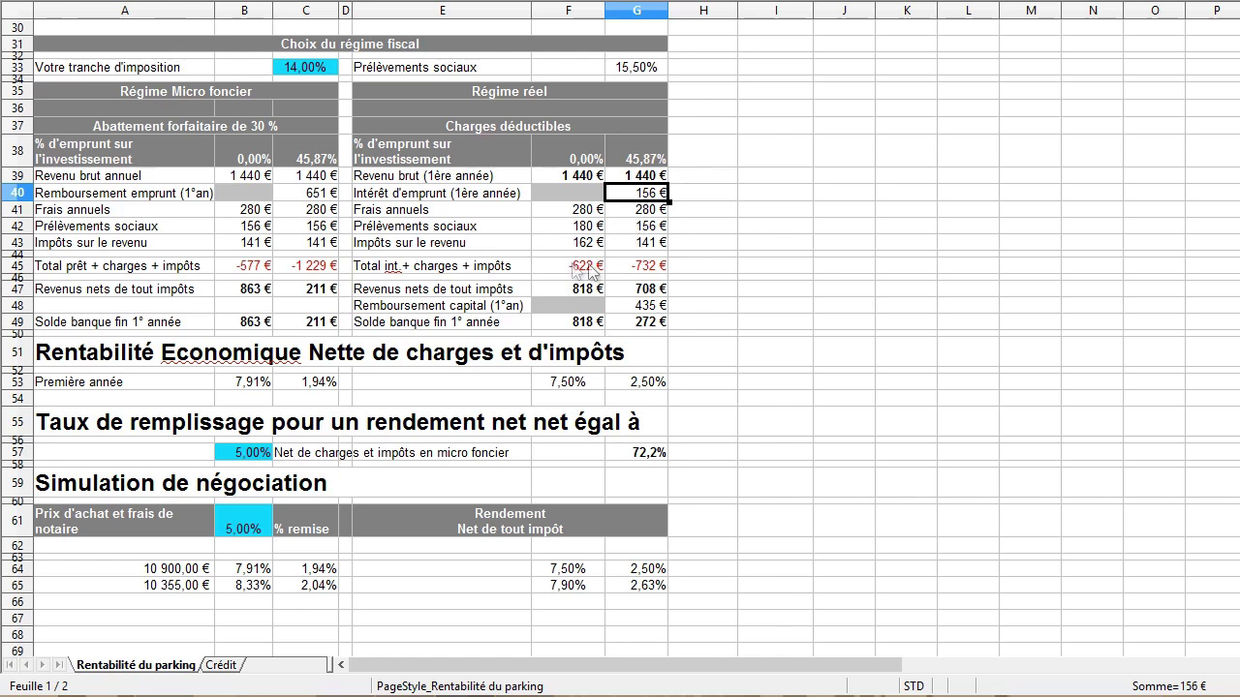
left_click(644, 271)
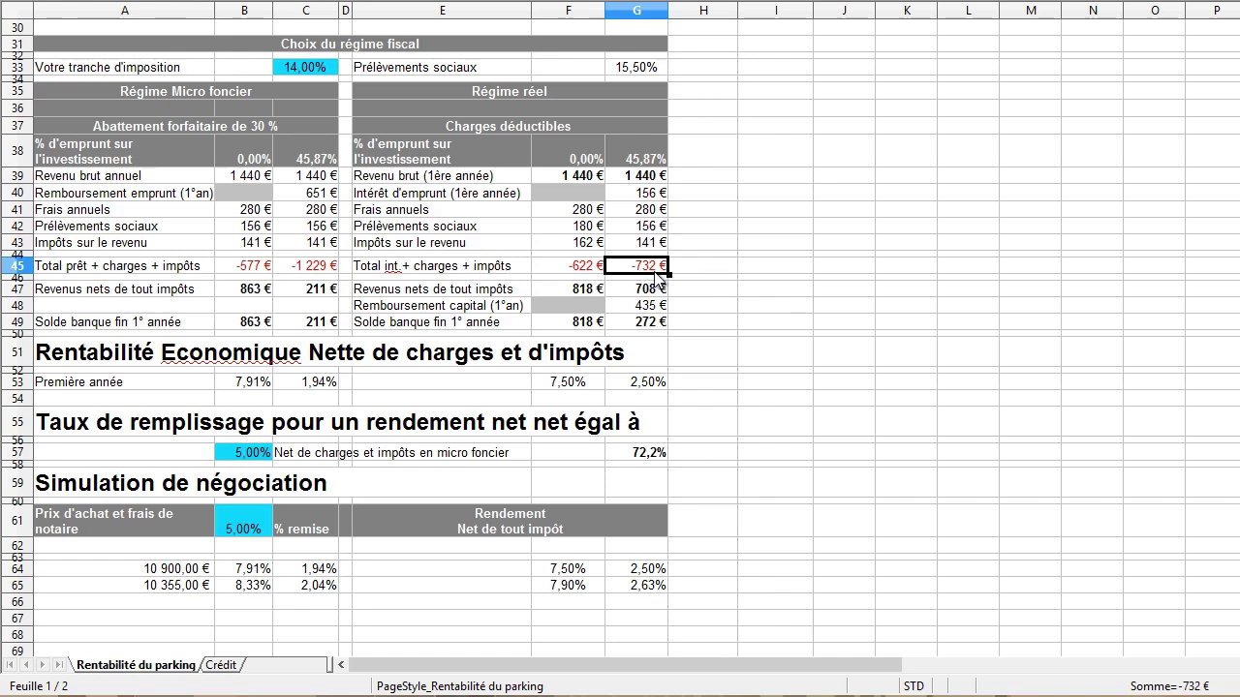
left_click(631, 308)
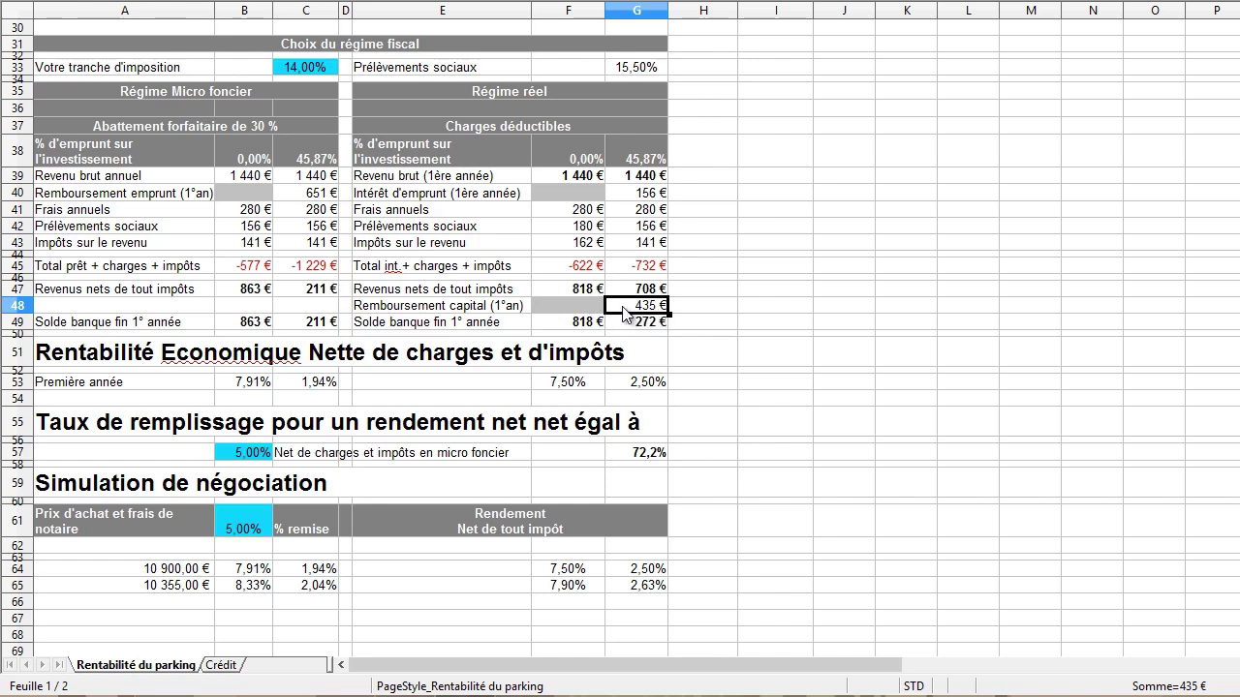
left_click(629, 197)
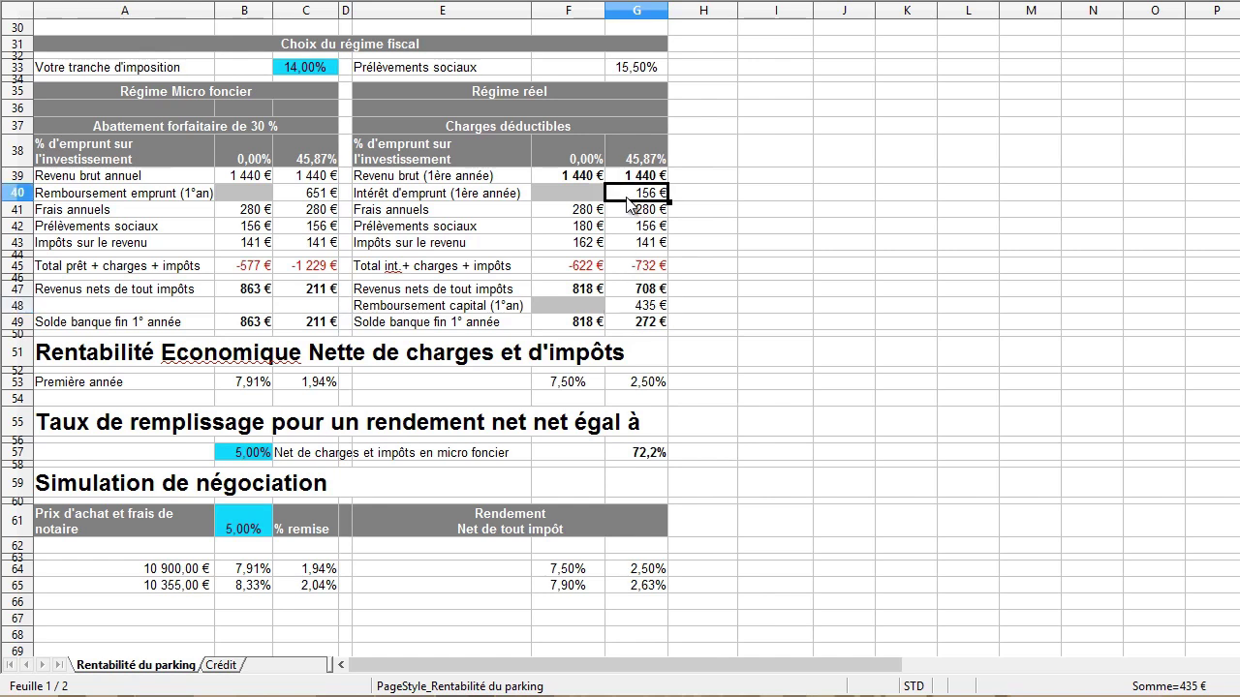
left_click(624, 307)
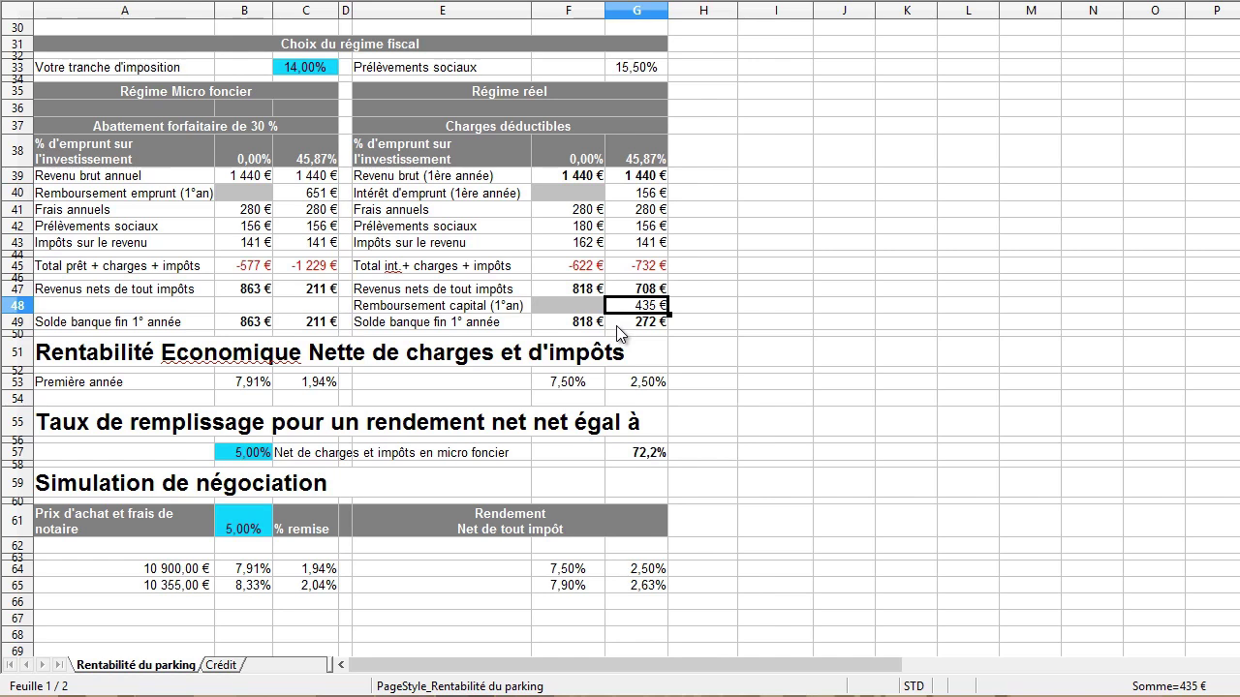
left_click(616, 325)
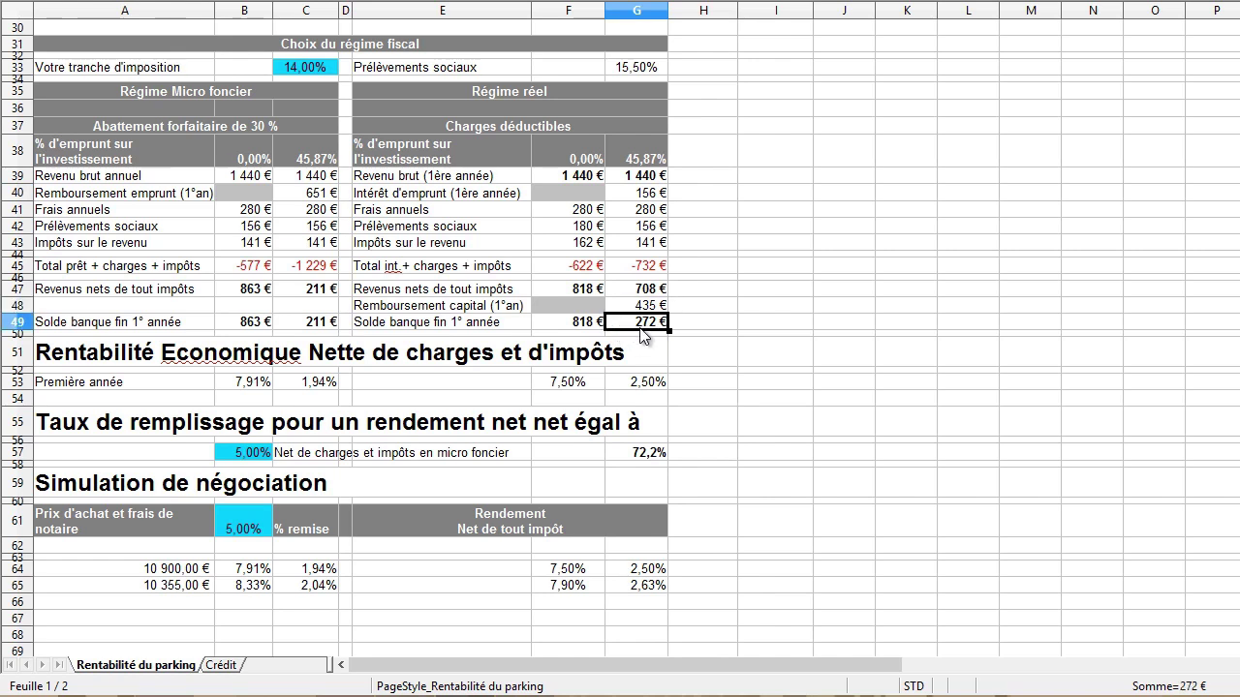
Step: Check the Régime réel first-year yield with a loan and compare both regimes' with-loan bank balances at the end of year one
left_click(625, 385)
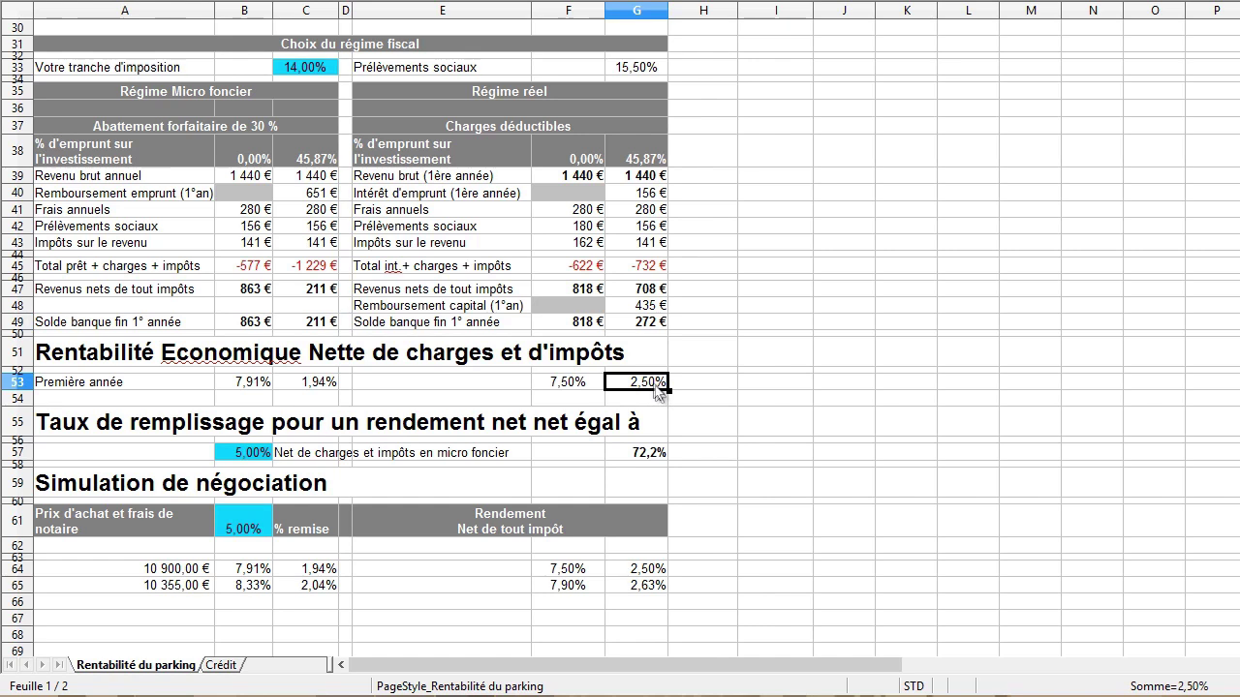
left_click_drag(634, 155, 641, 325)
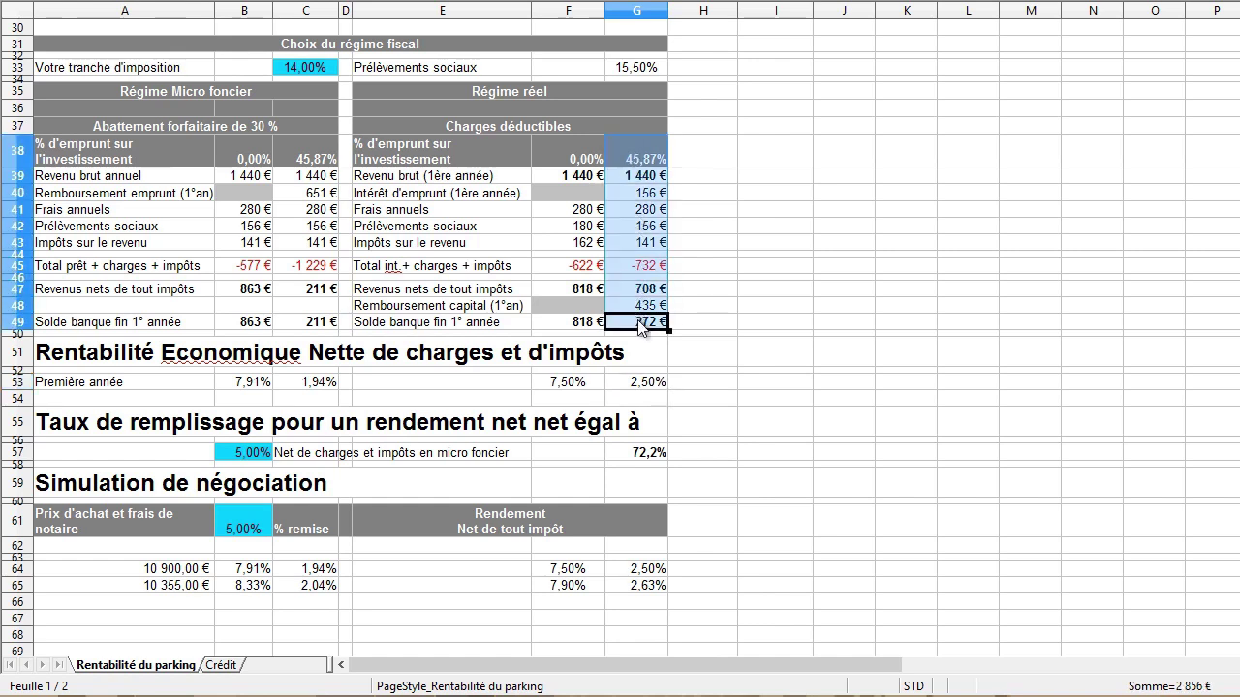
left_click(634, 330)
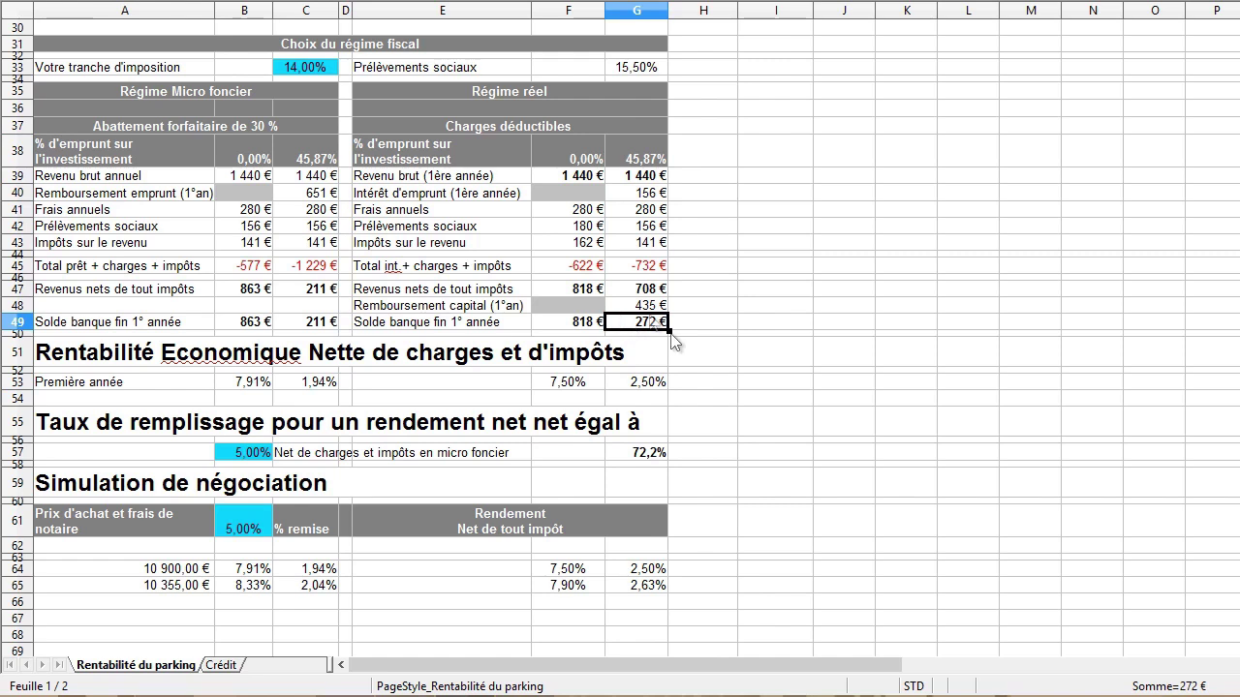
left_click(322, 331)
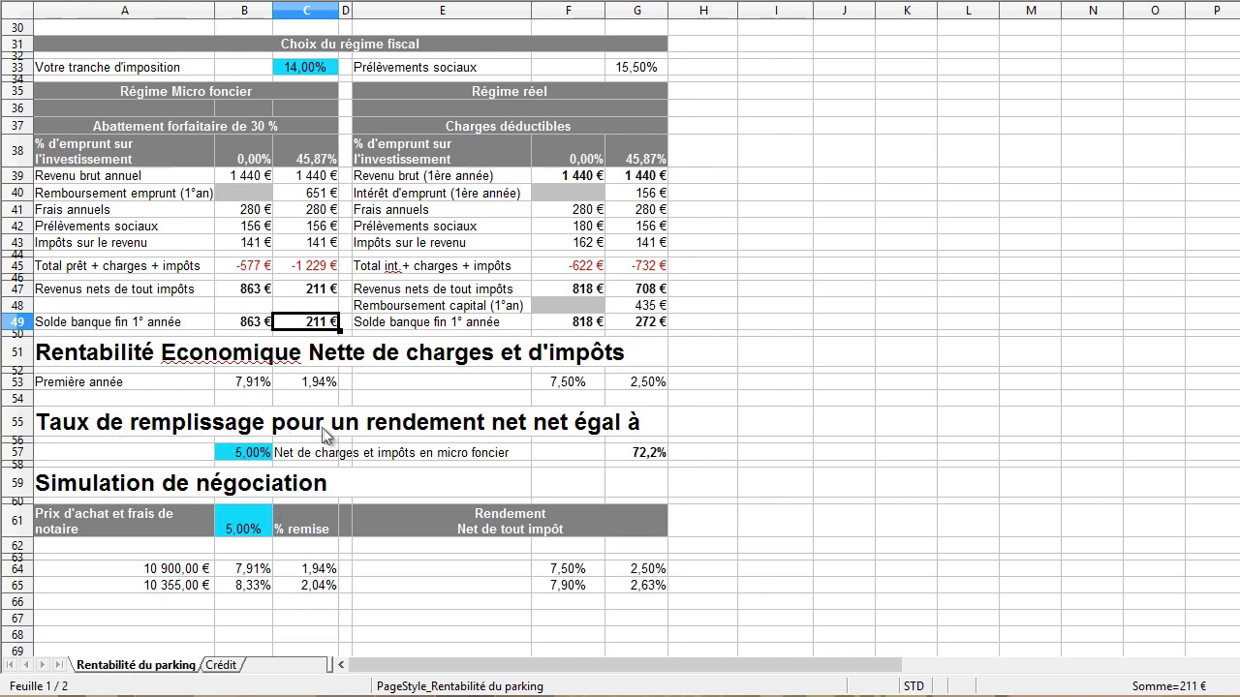
Step: Examine the occupancy rate section, relating the target net yield to the Micro foncier first-year yield and the required occupancy rate
left_click_drag(320, 426, 402, 597)
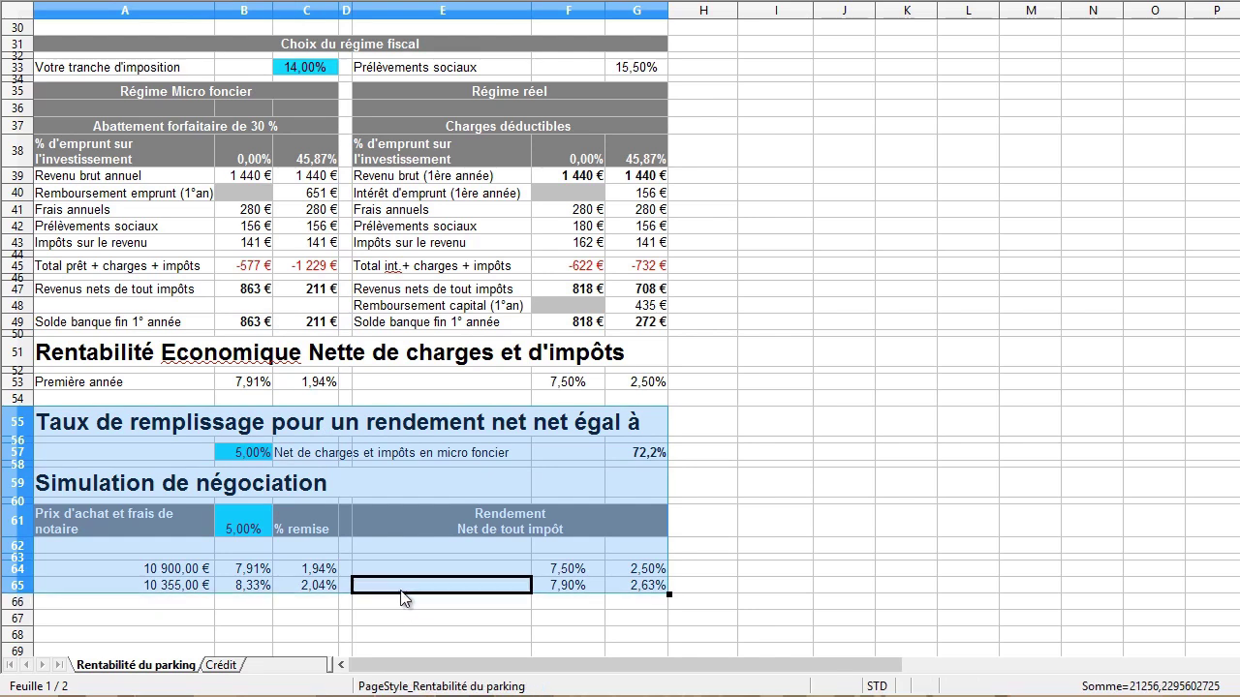
left_click(255, 432)
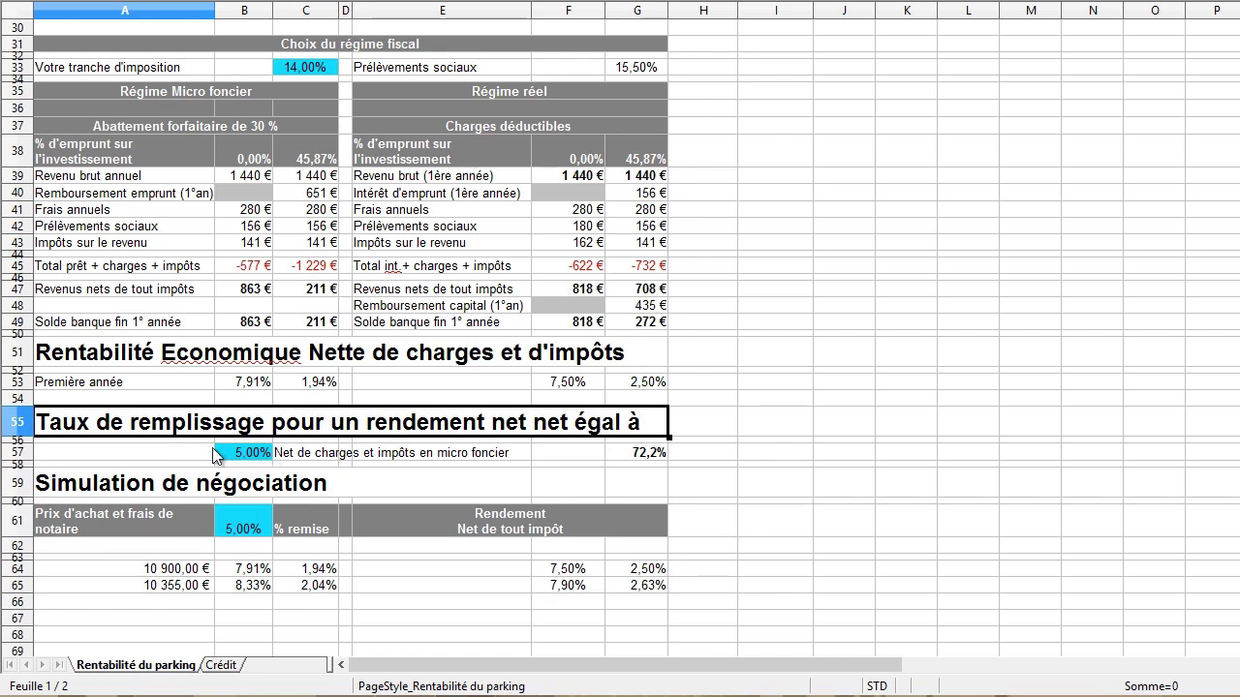
left_click(250, 386)
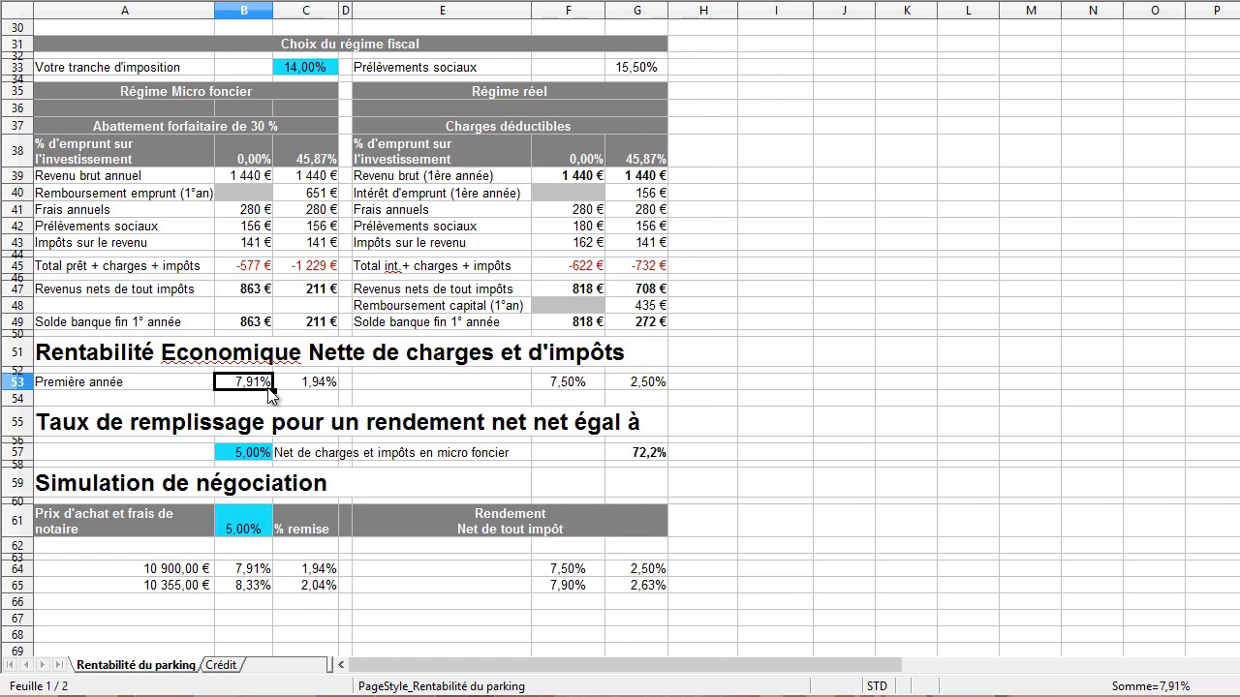
left_click(253, 452)
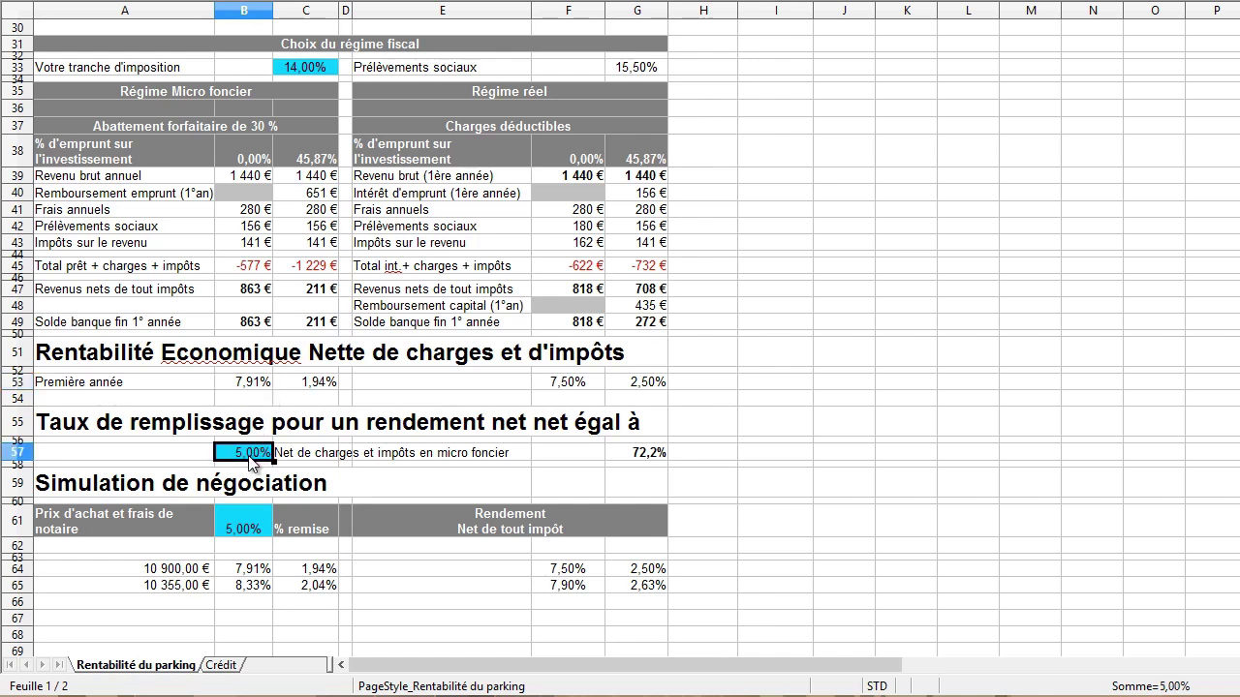
left_click(643, 461)
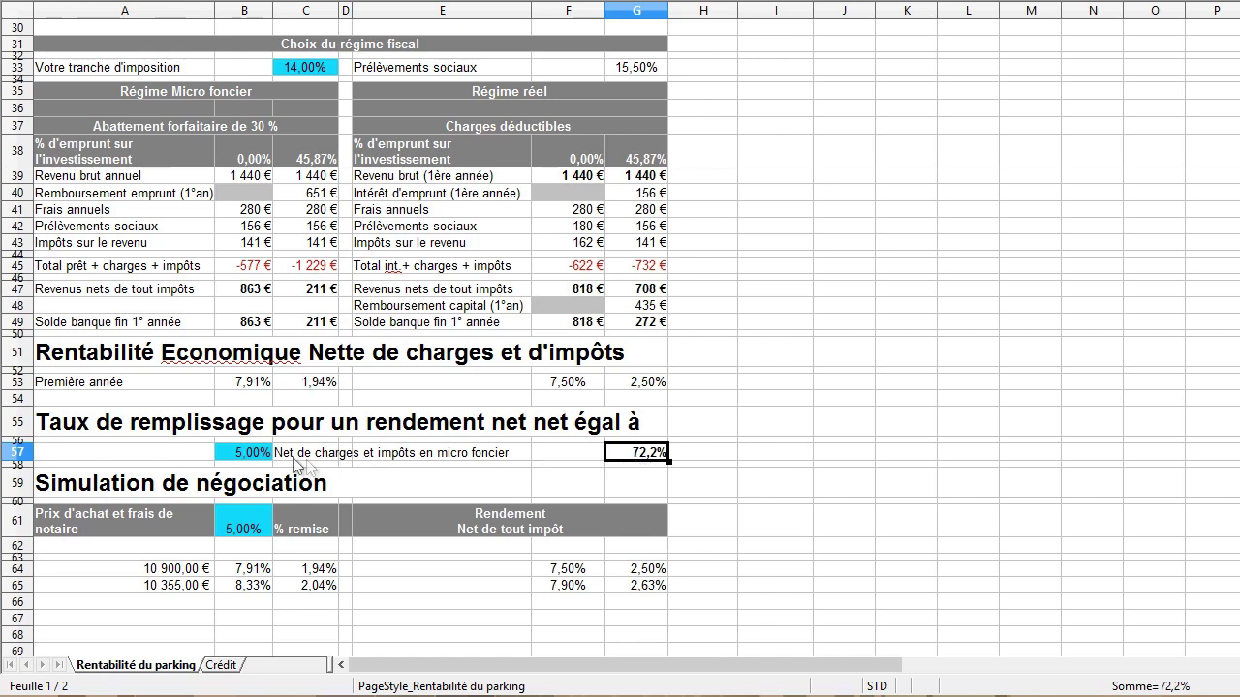
Step: Set the target net yield in the occupancy rate section to 3% and check the required occupancy rate
left_click(251, 455)
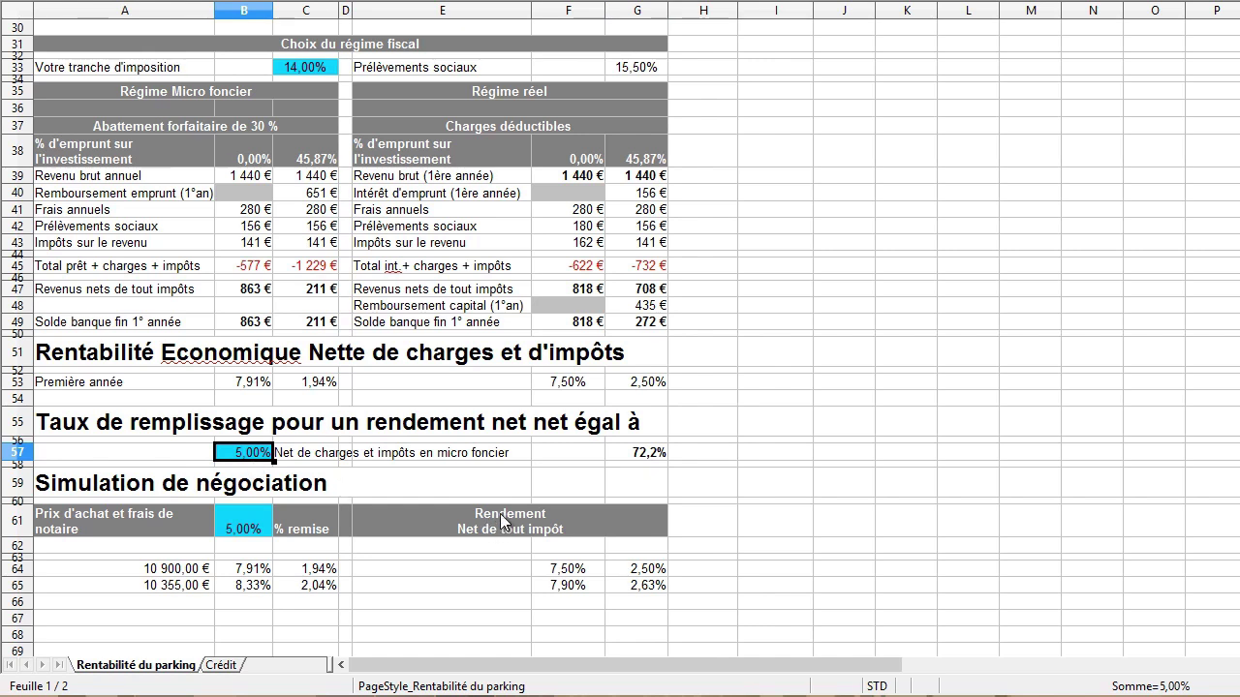
type("3")
key("Return")
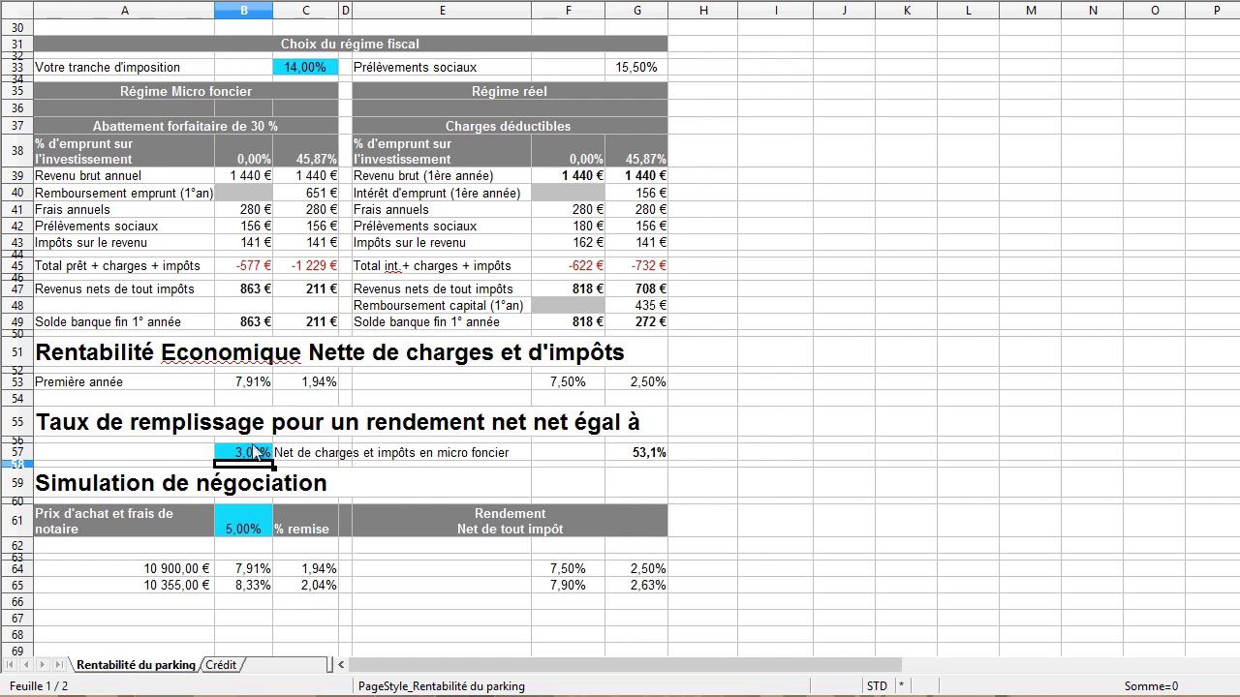
left_click(618, 455)
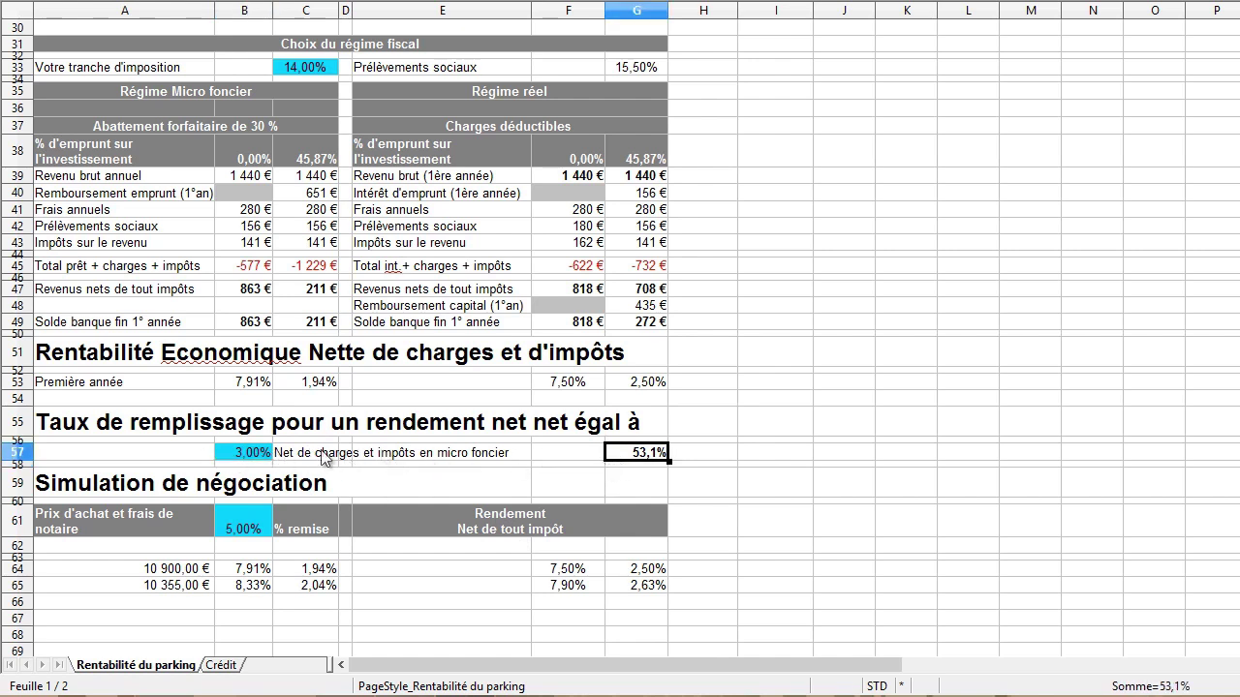
Step: Set the target net yield to 12% and check the occupancy rate it would require
left_click(238, 454)
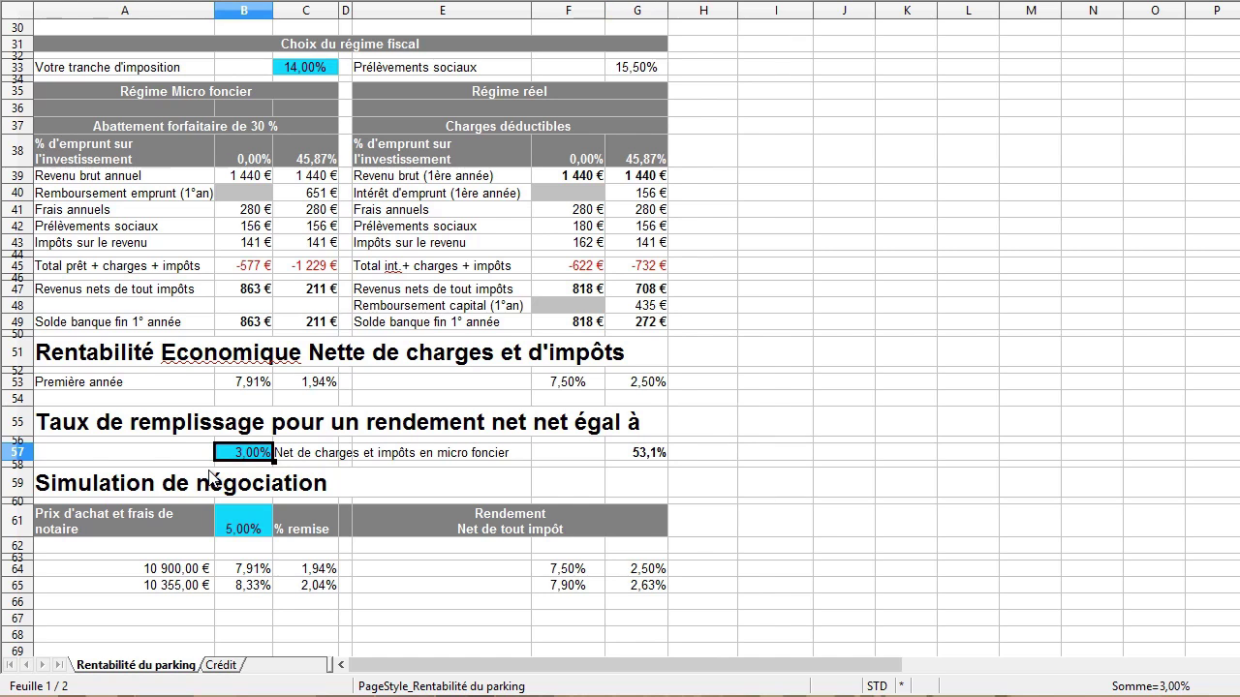
type("12")
key("Return")
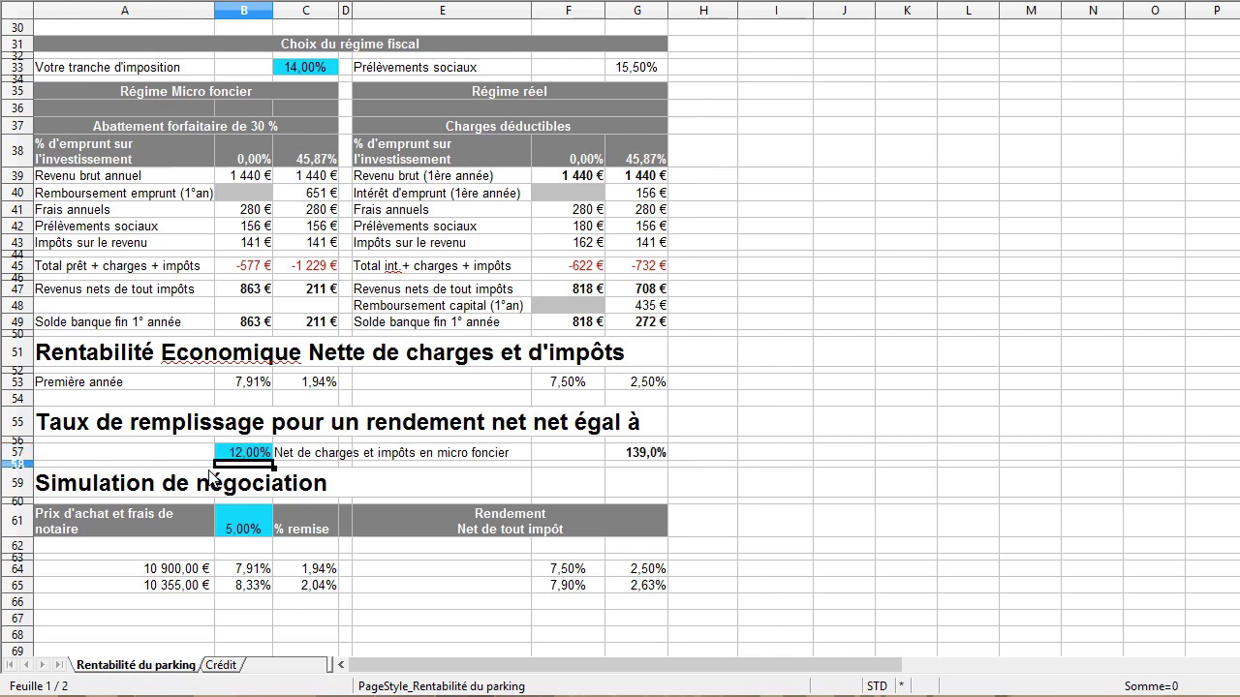
left_click(620, 456)
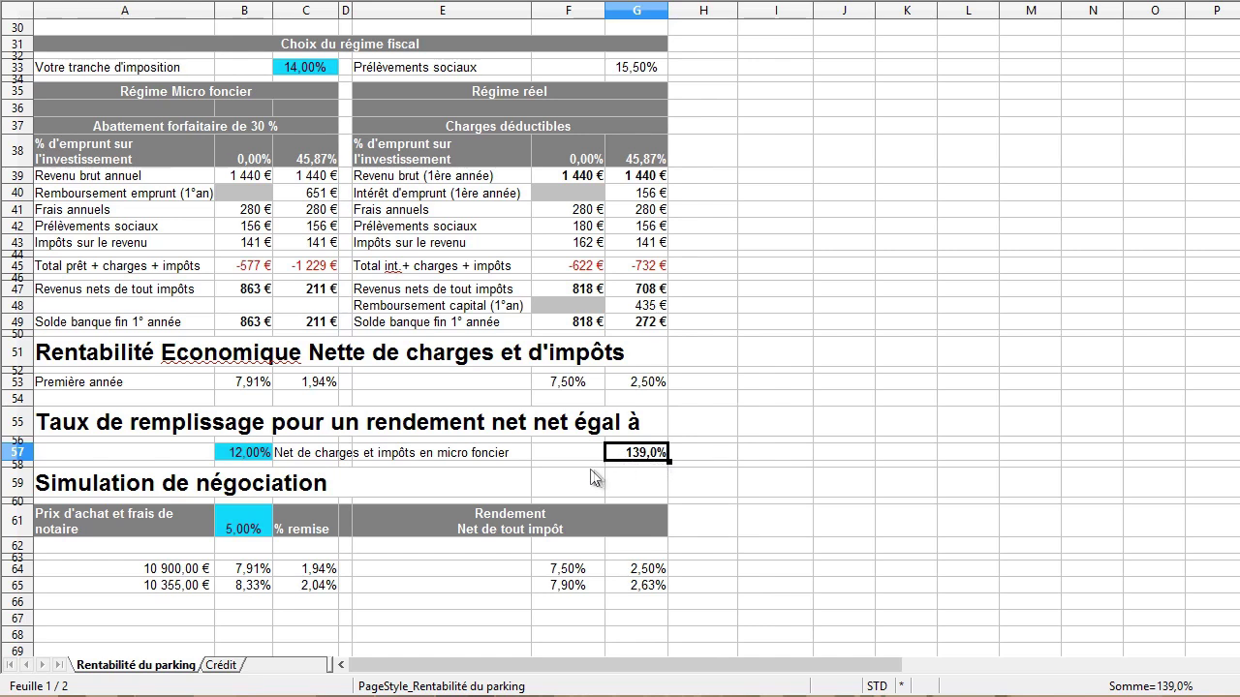
Step: Set the target net yield back to 5% and review the required occupancy rate
left_click(229, 454)
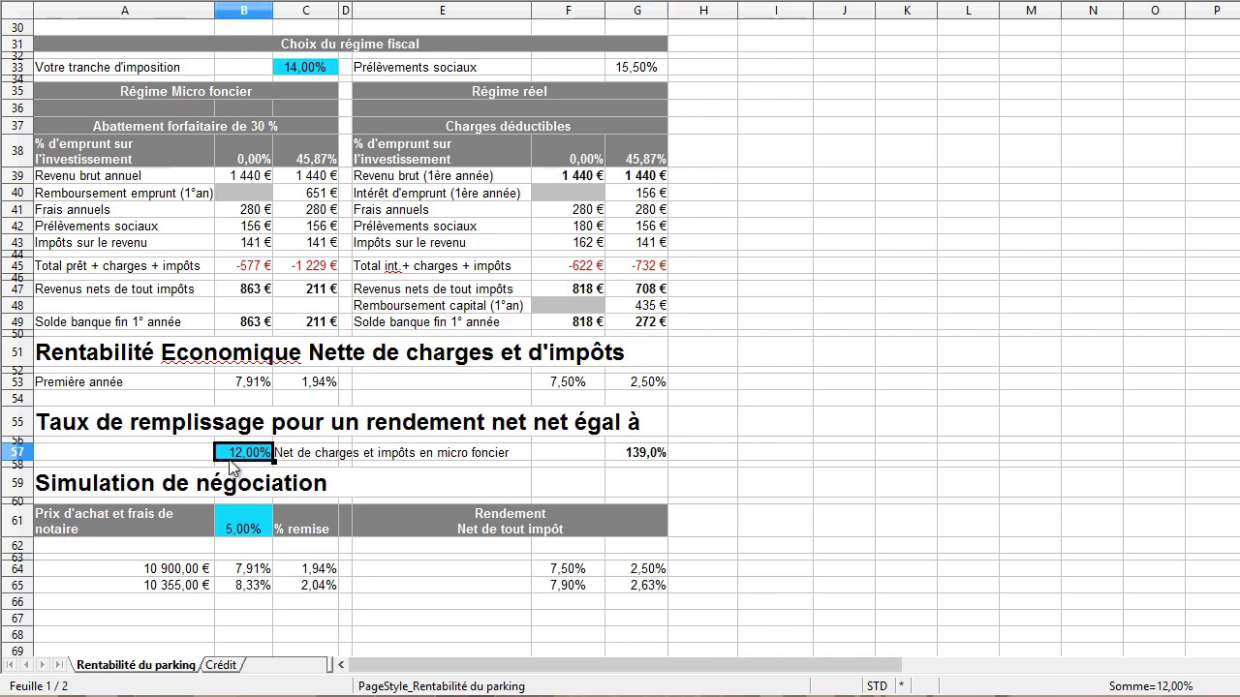
type("5")
key("Return")
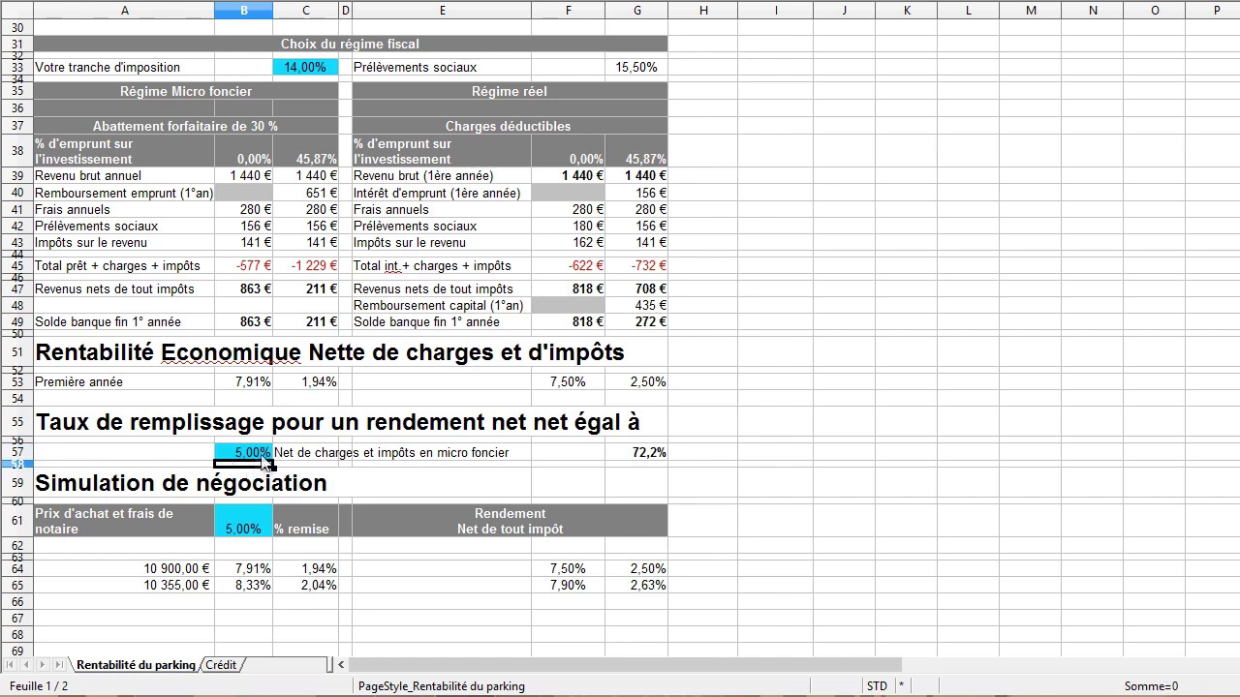
left_click(647, 455)
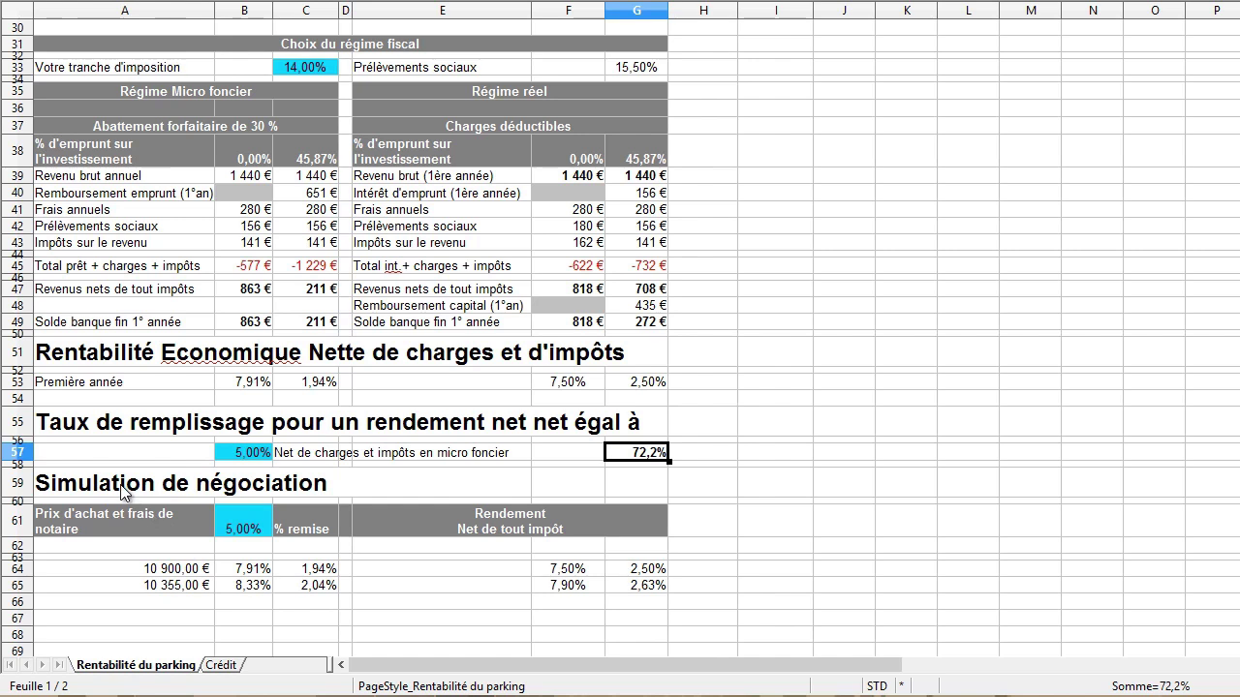
Step: Set the discount percentage in the Simulation de négociation section to 10%
left_click_drag(114, 492, 654, 595)
left_click(480, 585)
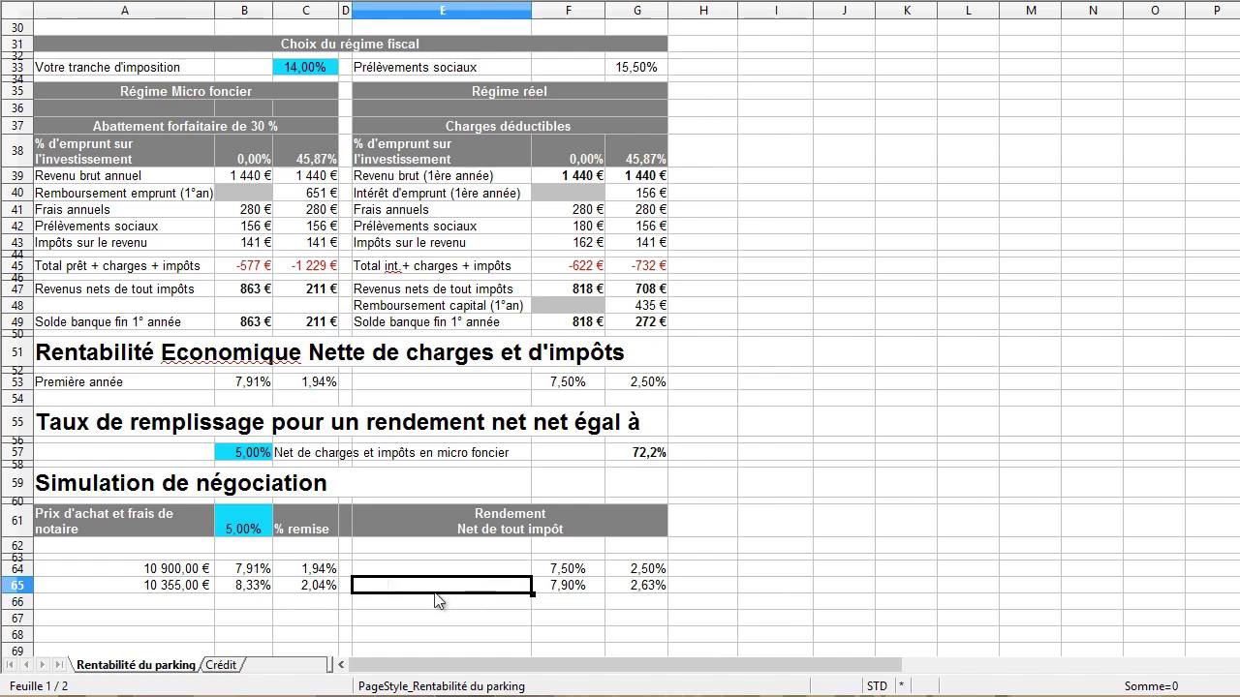
left_click(240, 538)
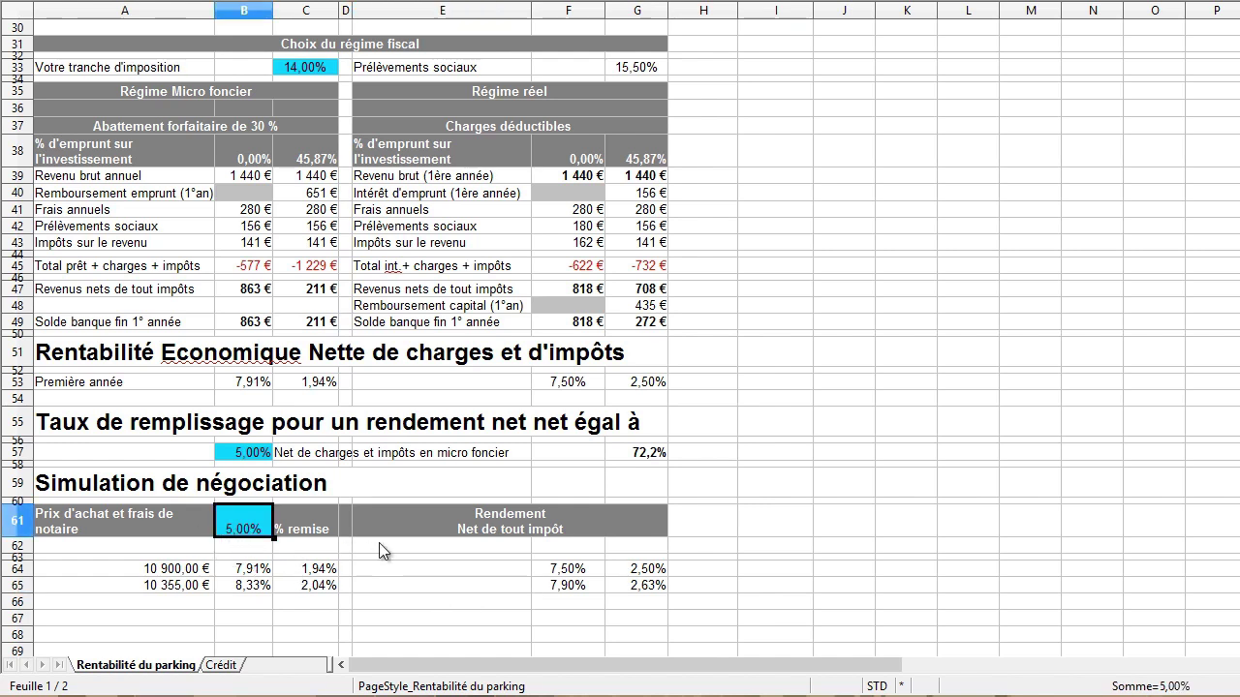
type("10%")
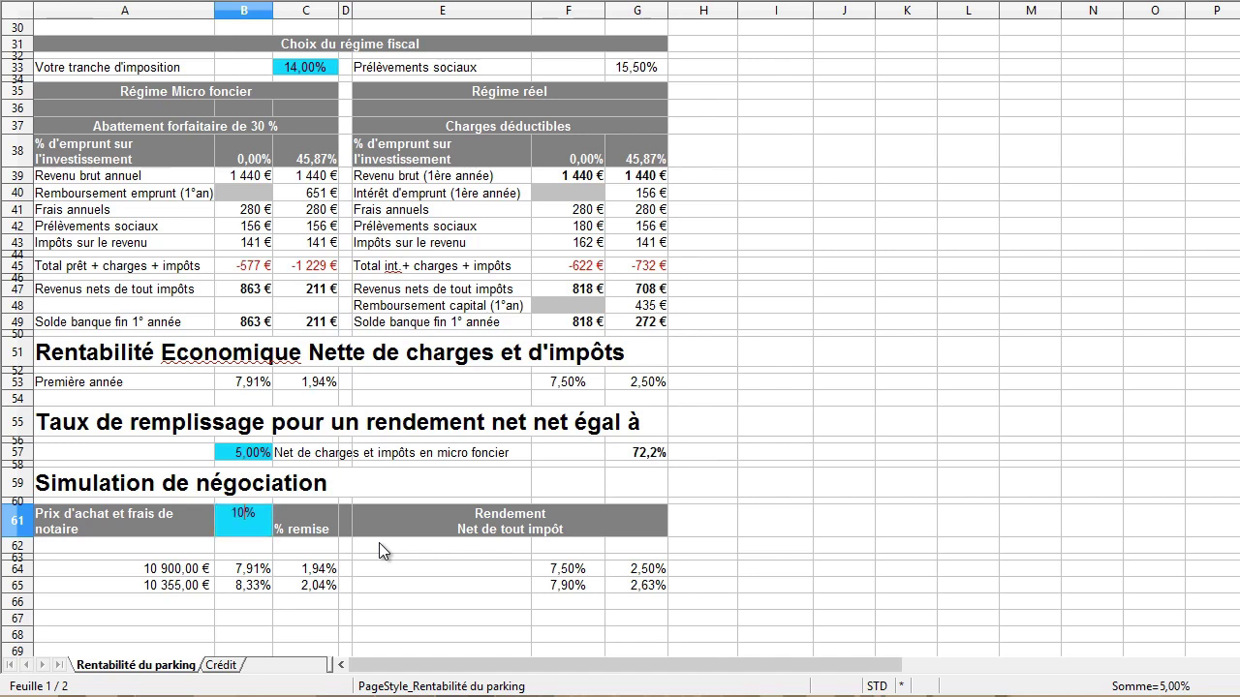
key("Return")
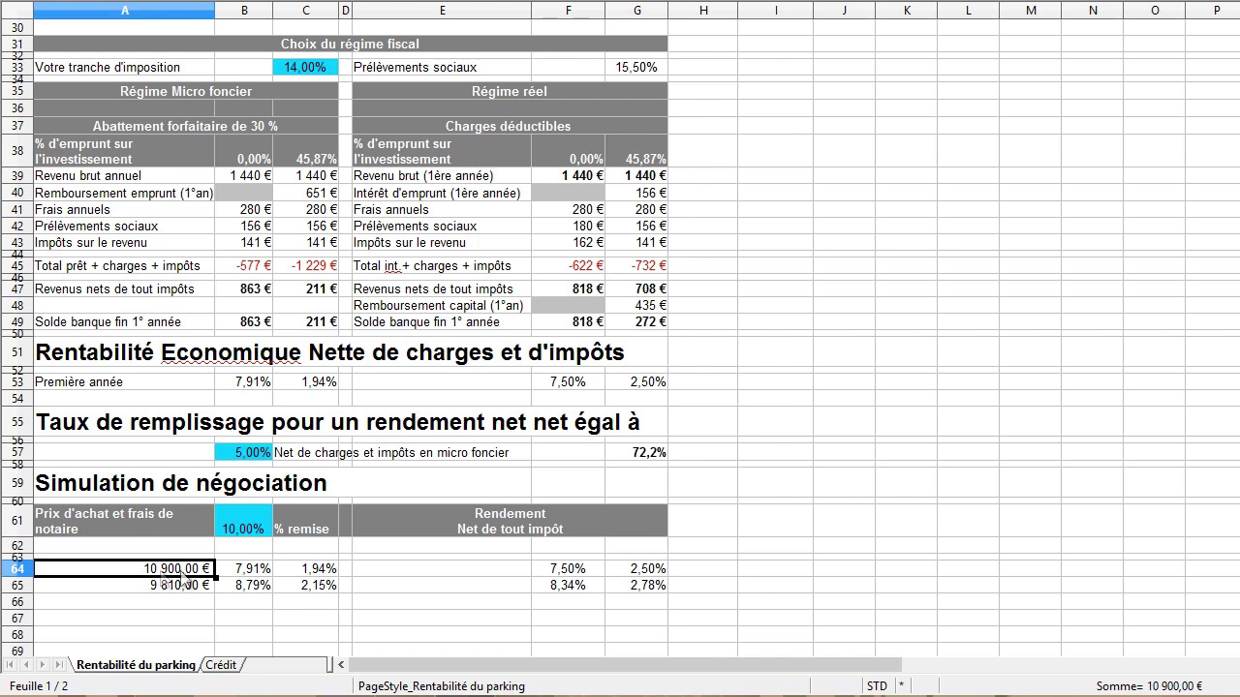
Step: Check the discounted purchase price and the resulting net yields for both tax regimes in the negotiation simulation
left_click(156, 592)
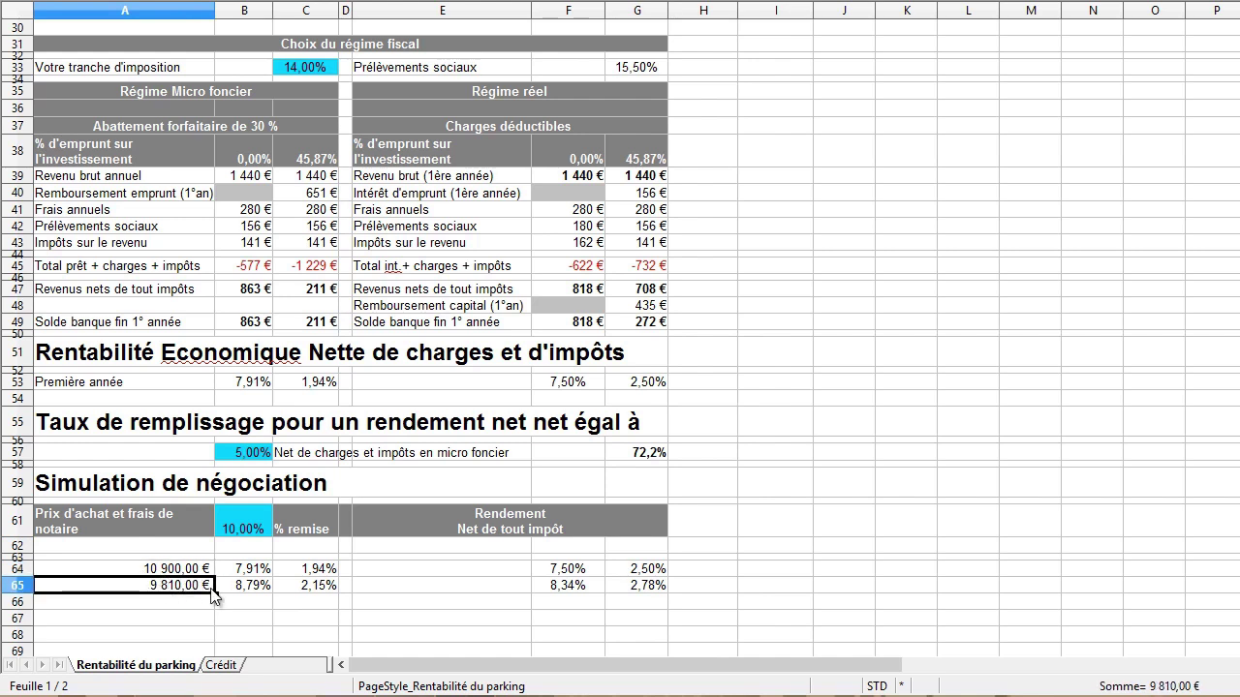
left_click_drag(247, 587, 641, 588)
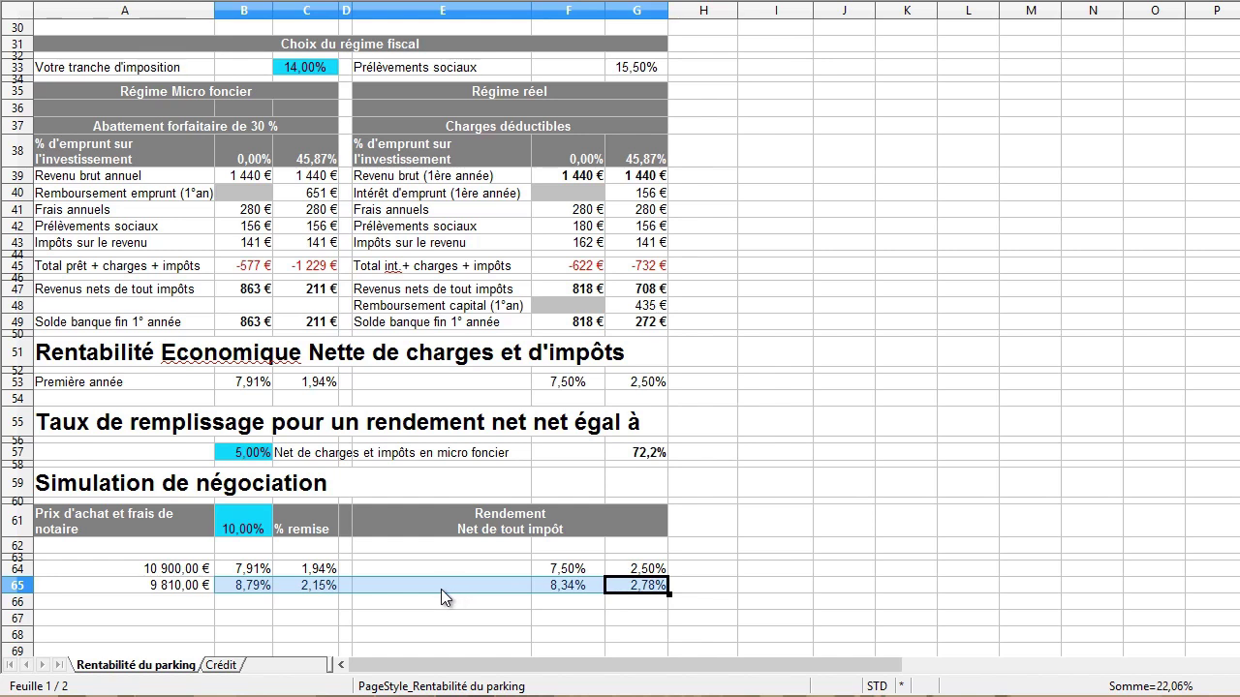
left_click(556, 588)
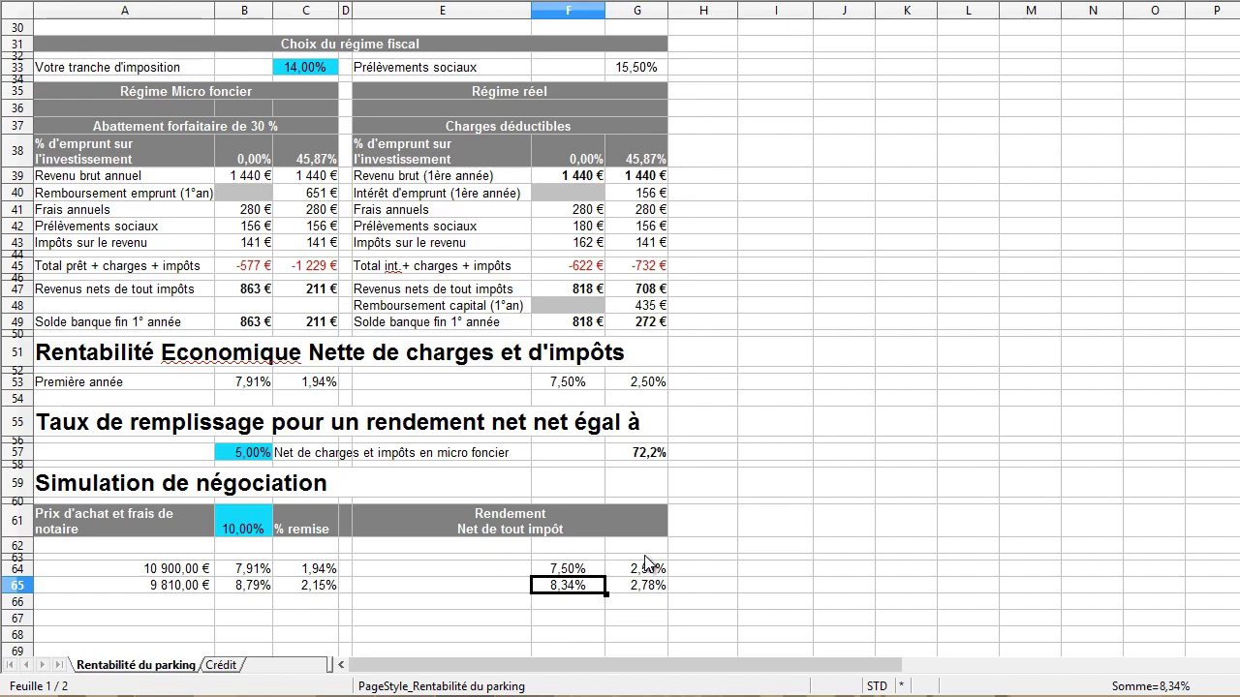
Step: Review the RentaGarage information block above the tax regime section, covering its listed benefits and the website link
left_click(132, 273)
scroll(132, 273, "up", 5)
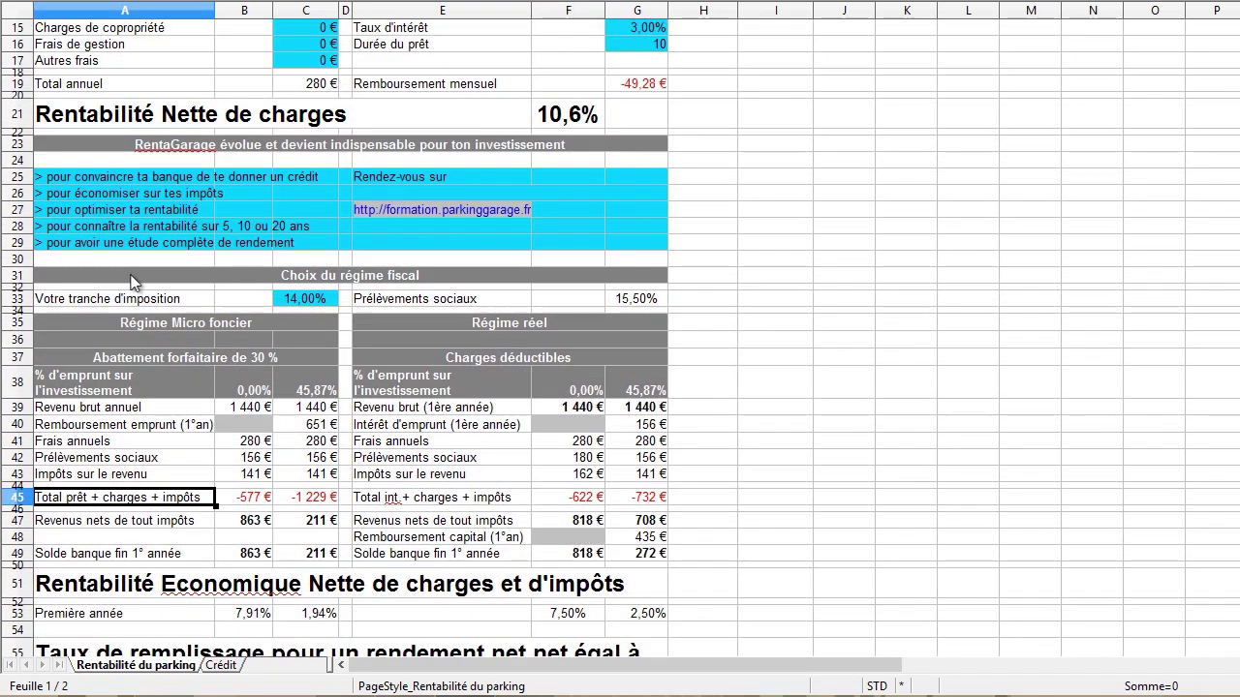
left_click_drag(112, 145, 434, 244)
left_click(644, 247)
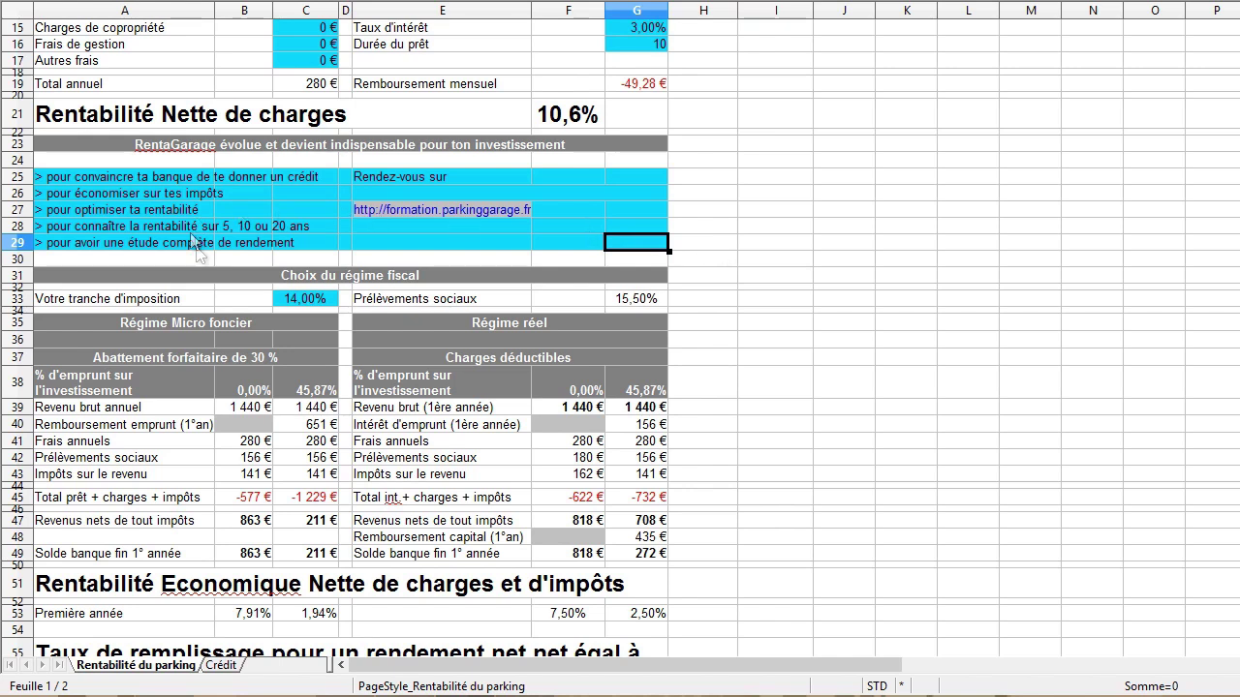
left_click_drag(200, 248, 177, 177)
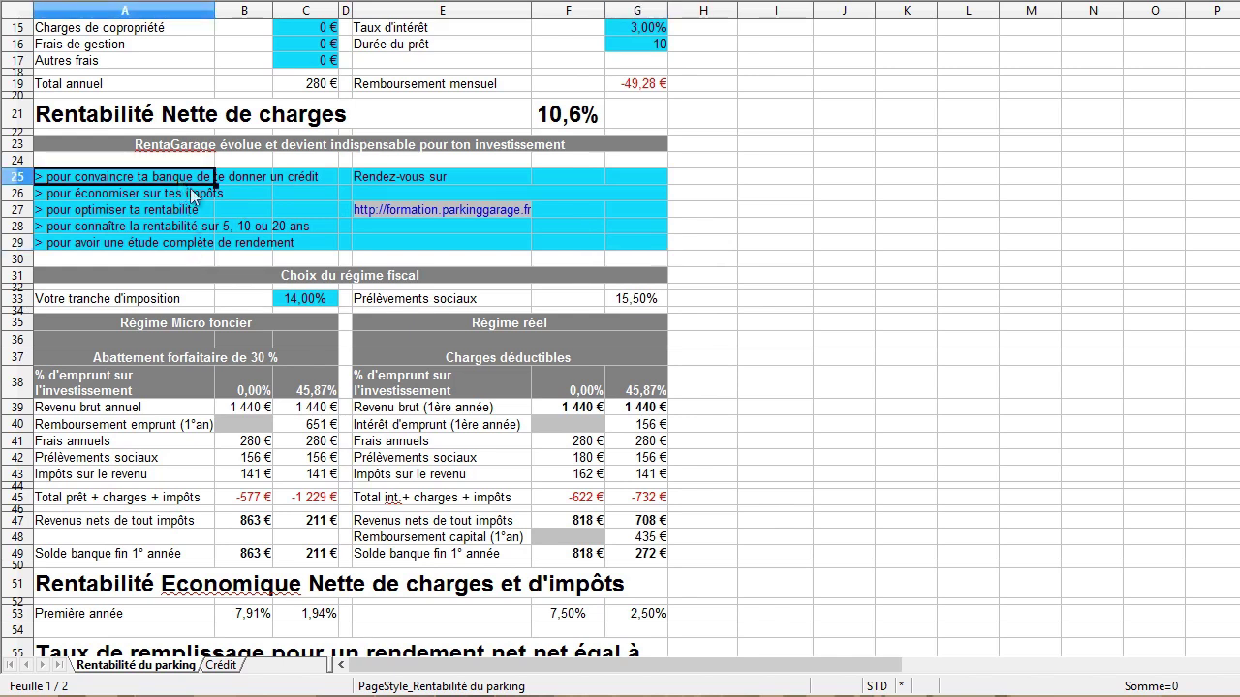
left_click(708, 184)
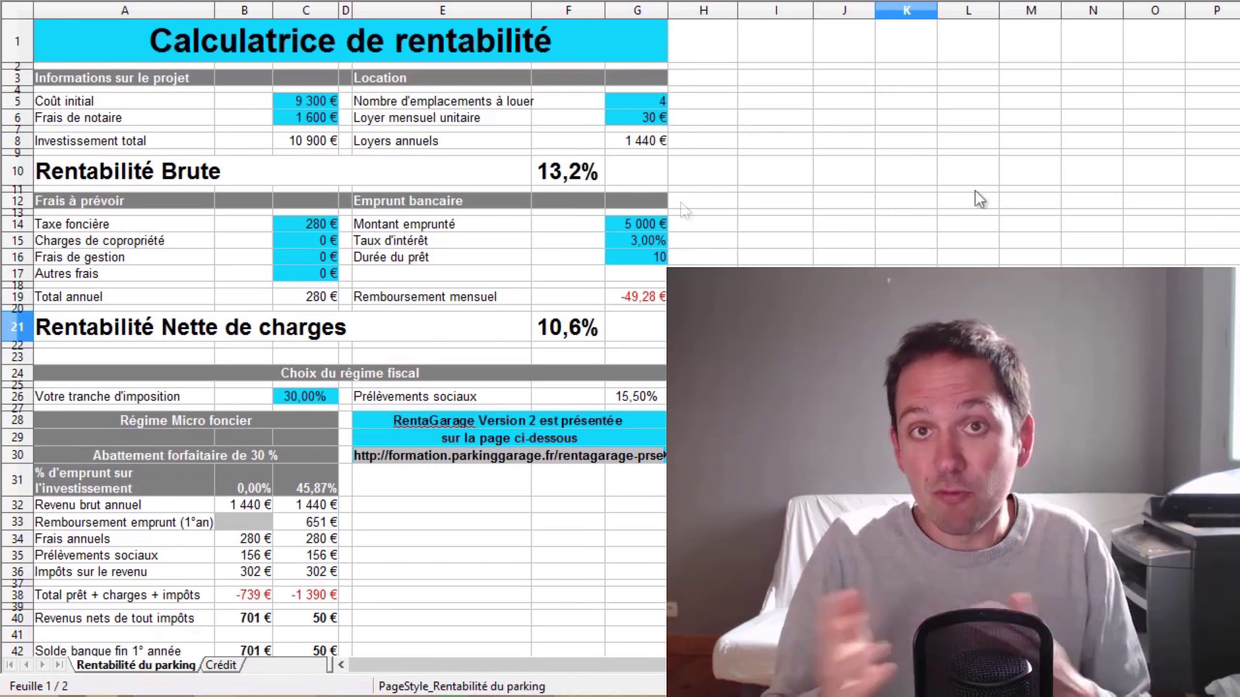
Step: Point out the Rentabilité Brute and Rentabilité Nette de charges results in the profitability calculator
left_click(323, 177)
left_click(324, 333)
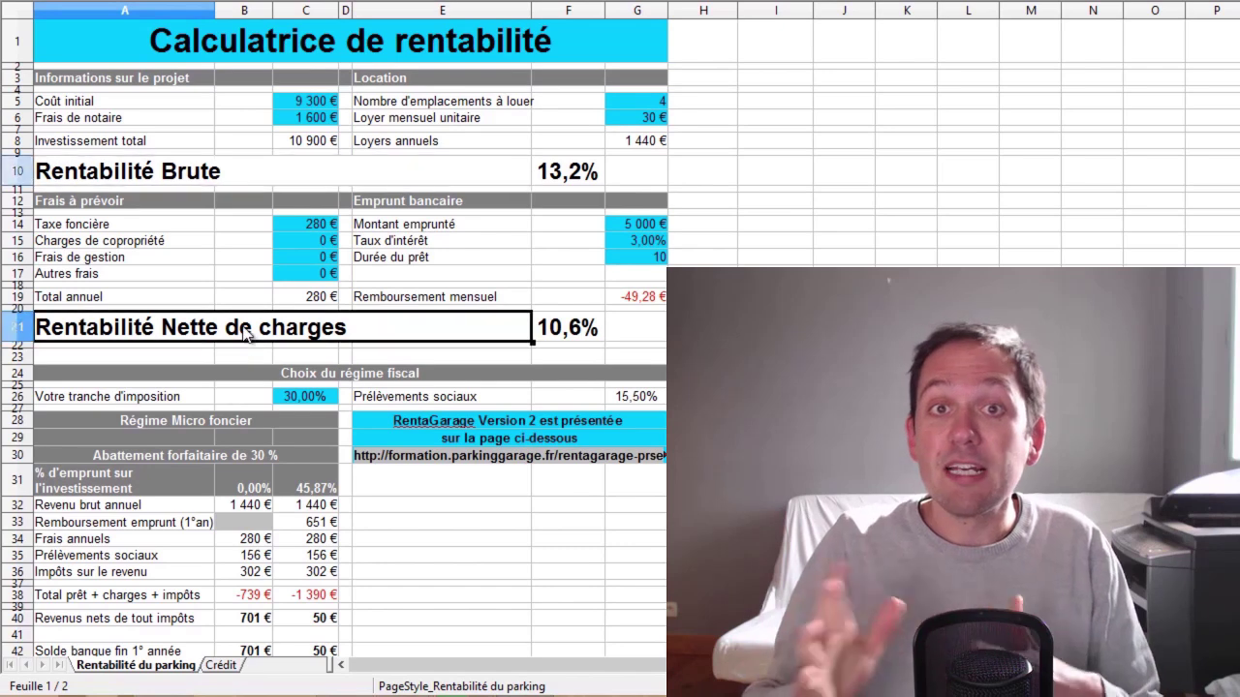